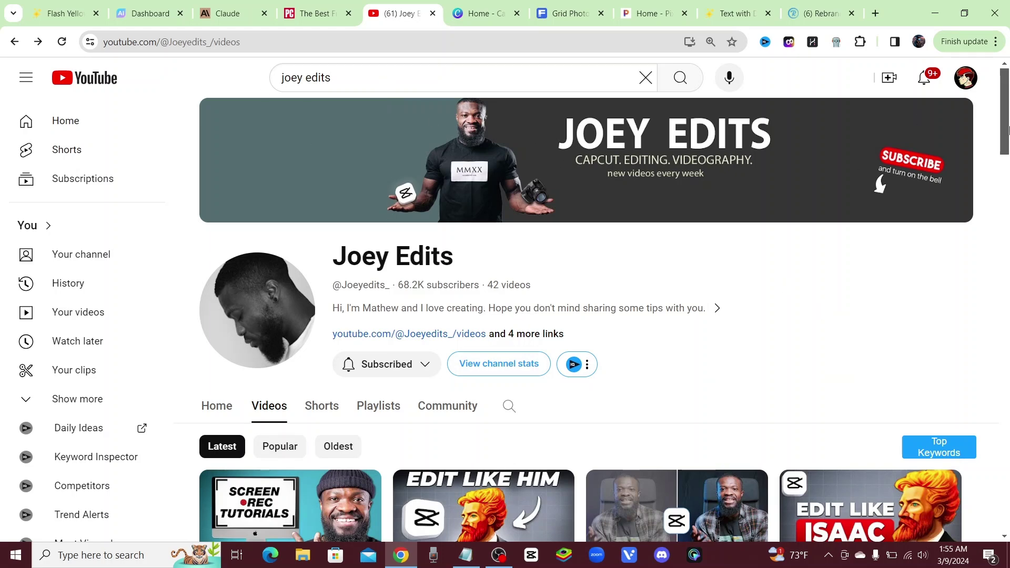
Open the video "How To Edit Like Iman Gadzhi in CapCut PC" and save its full-size thumbnail image.
drag(1005, 103, 1005, 291)
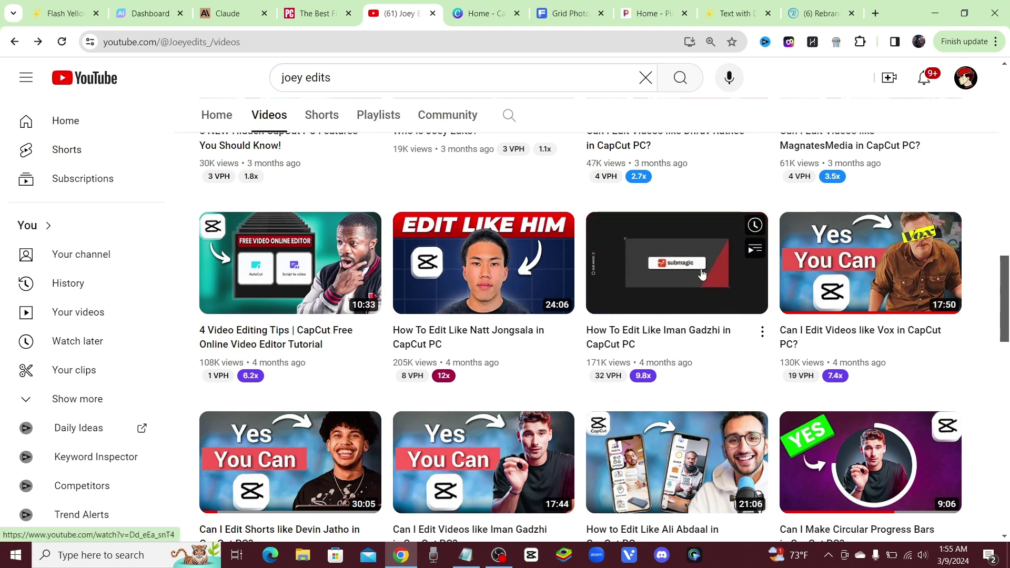
click(711, 291)
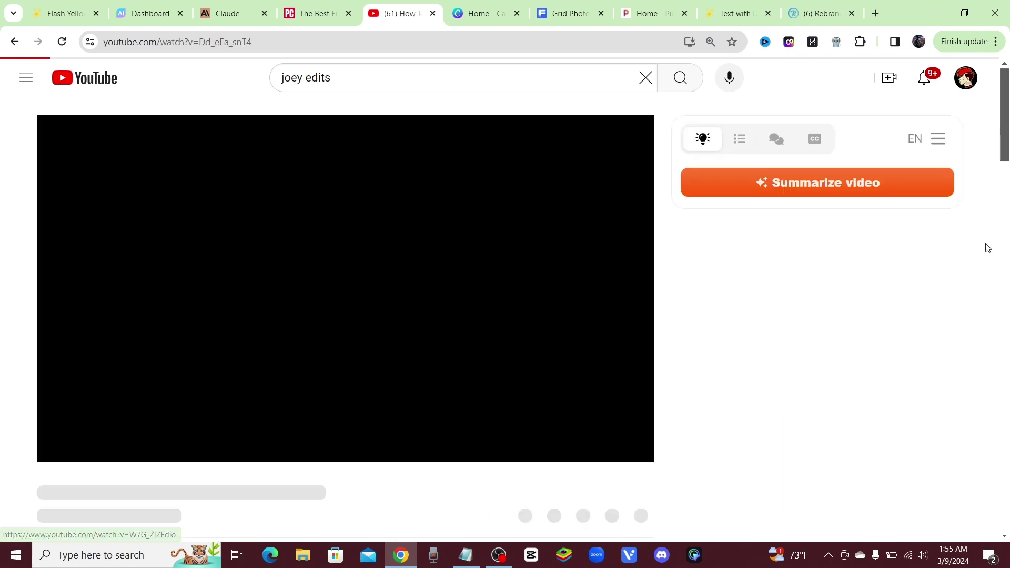
scroll(997, 210, down, 10)
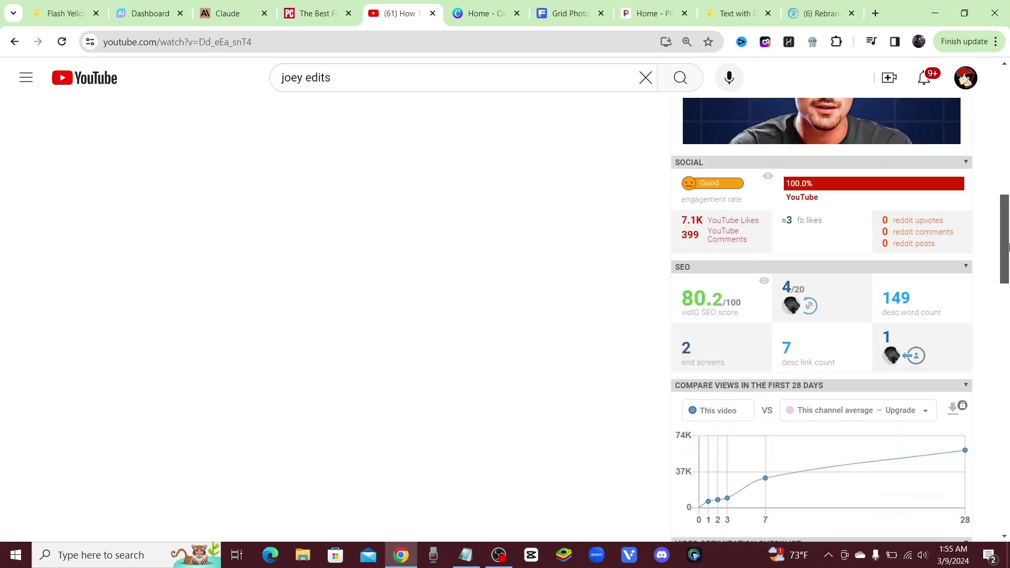
scroll(1006, 247, up, 4)
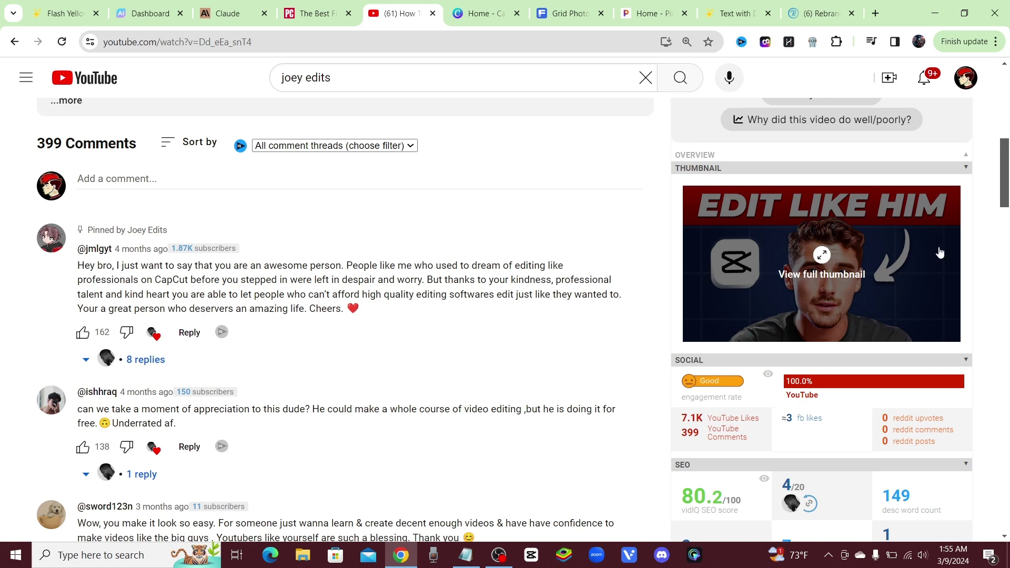
click(866, 271)
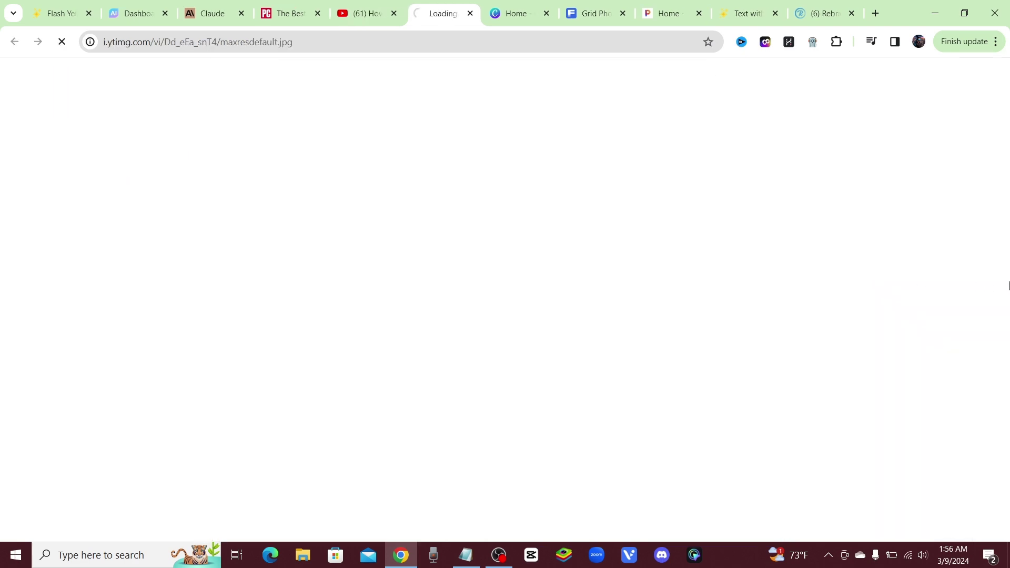
right_click(436, 248)
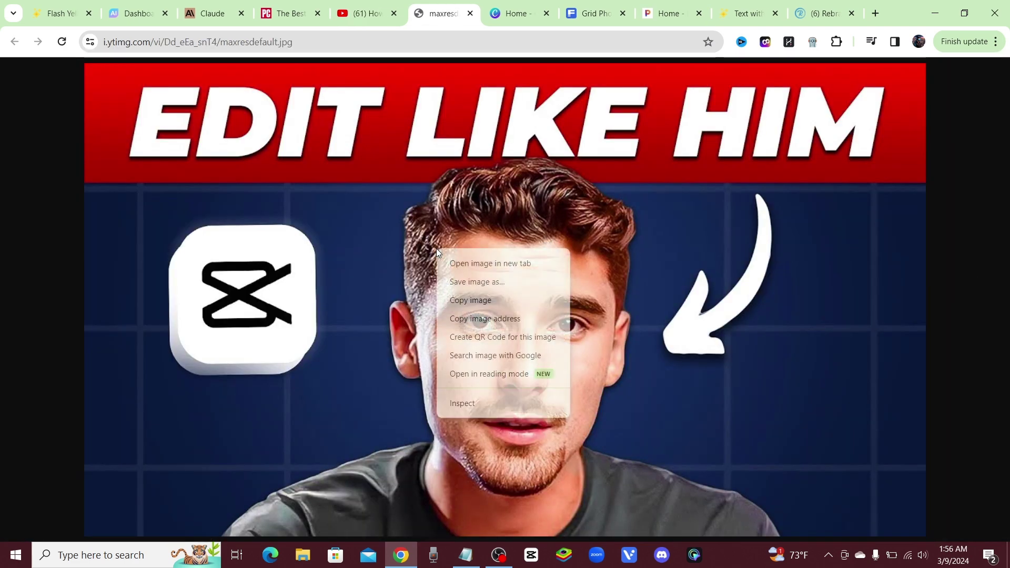
click(506, 283)
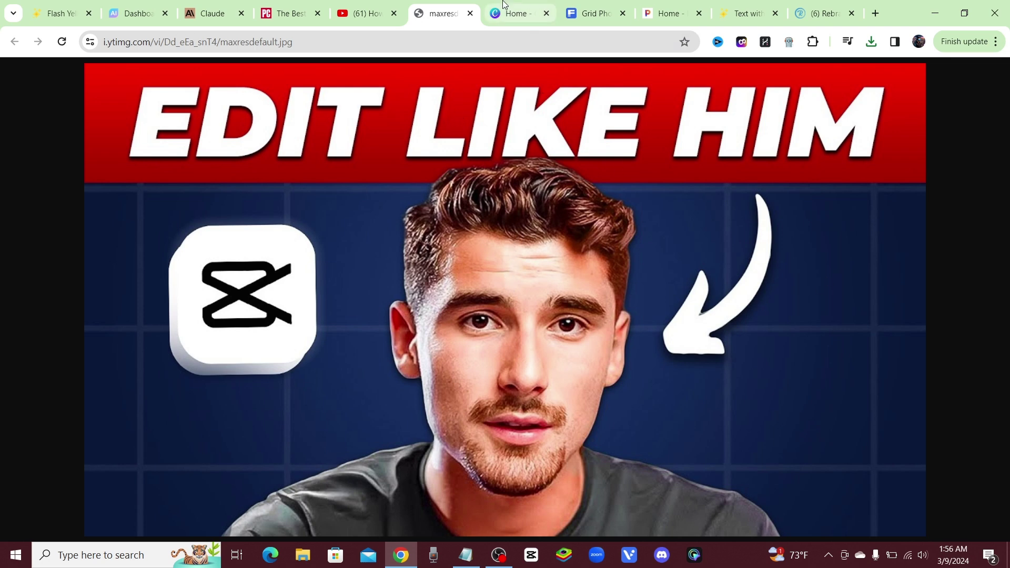
Switch to Canva and create a new blank YouTube Thumbnail design at 1280 × 720 px.
click(517, 13)
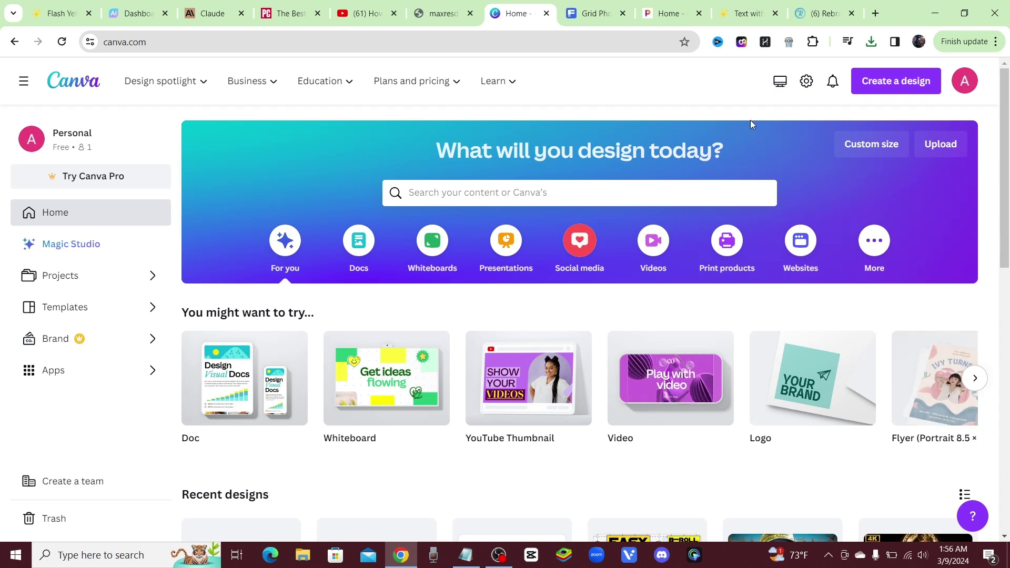
click(897, 80)
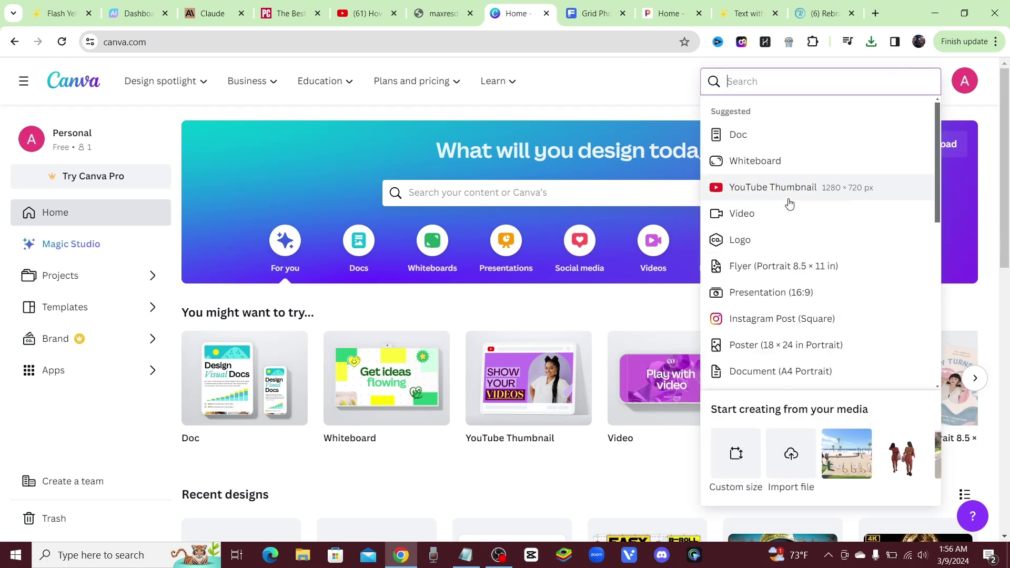
click(809, 190)
click(808, 188)
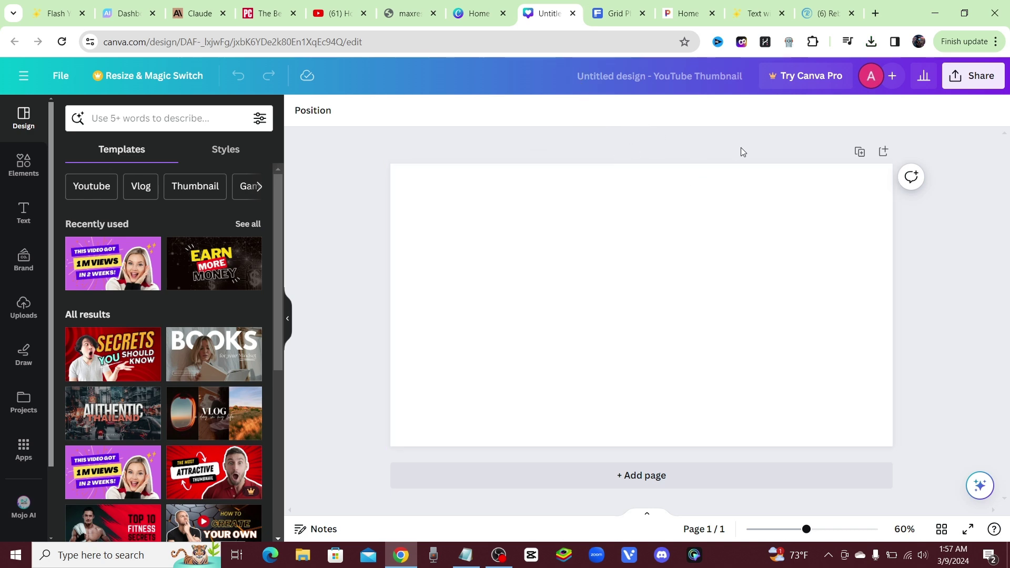
Switch to Freepik, compare its grid photos with the reference thumbnail's background, and open the blue tile wall texture.
click(412, 16)
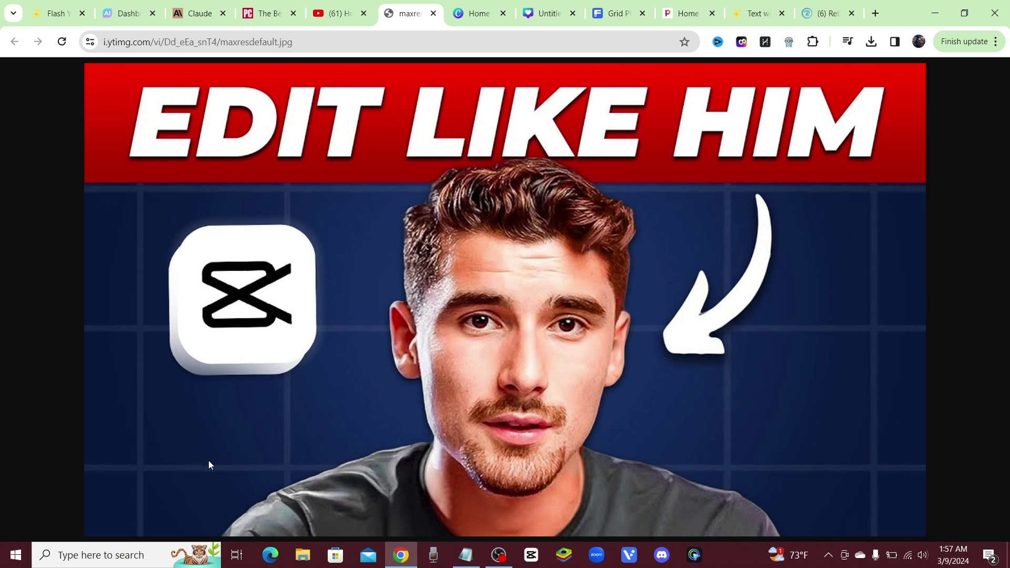
click(609, 11)
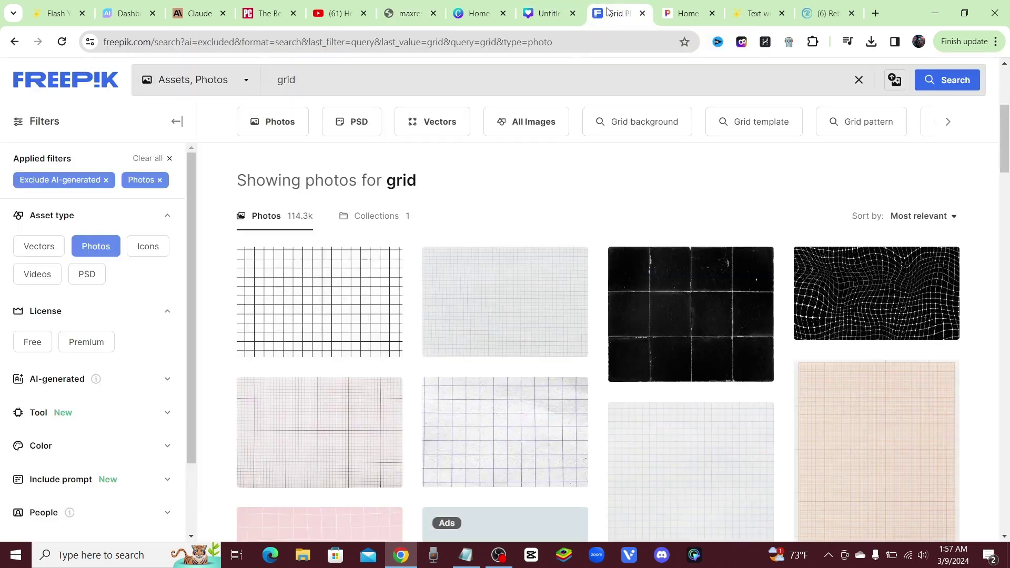
scroll(614, 241, up, 5)
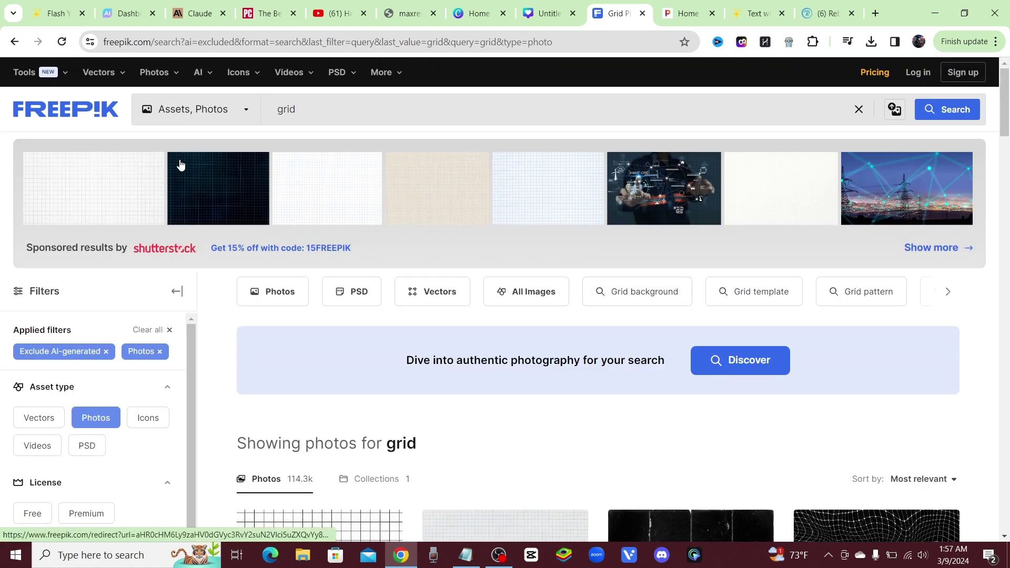
scroll(679, 447, down, 3)
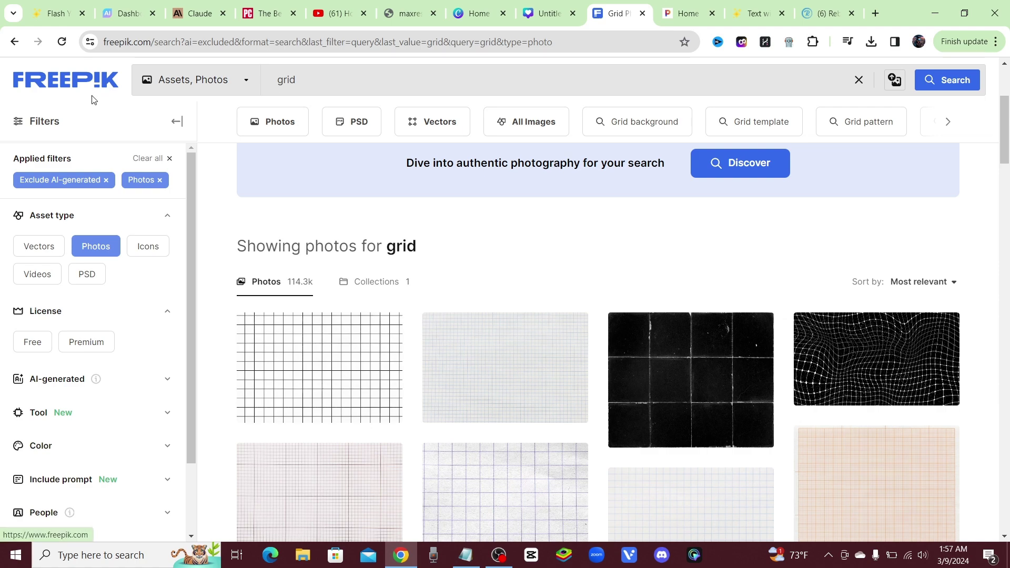
scroll(95, 100, up, 3)
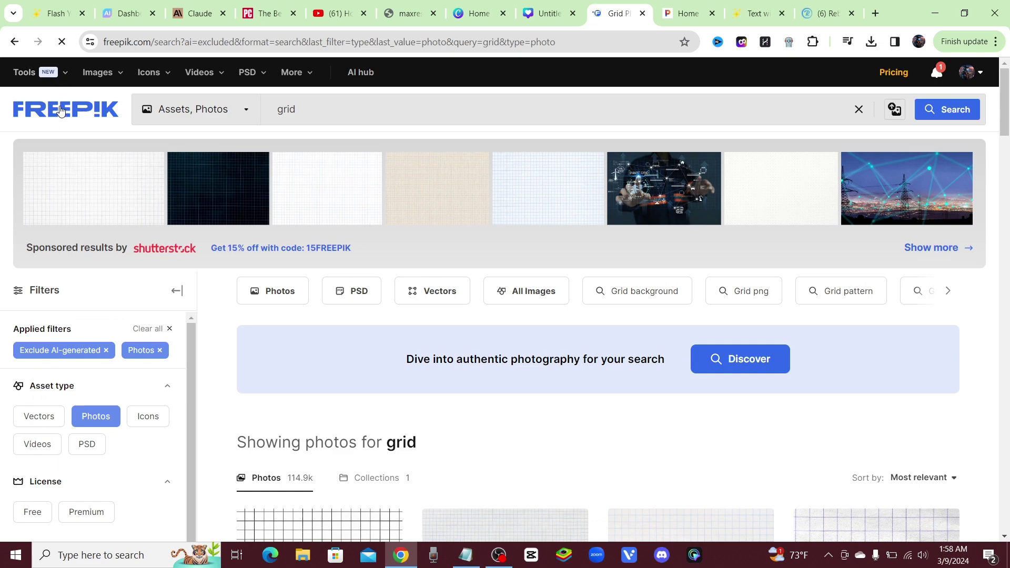
scroll(495, 278, down, 8)
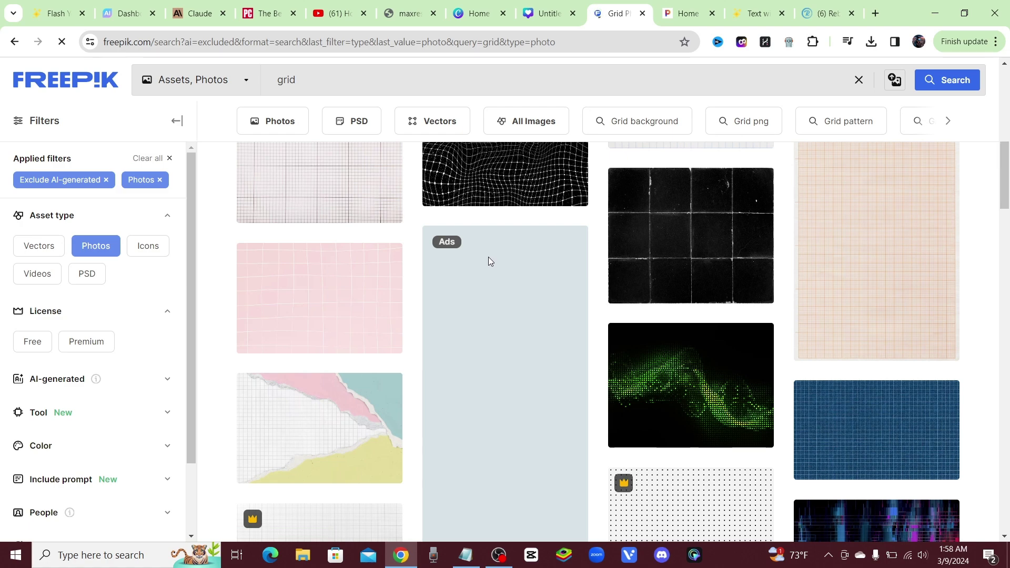
scroll(488, 256, down, 8)
scroll(482, 255, down, 2)
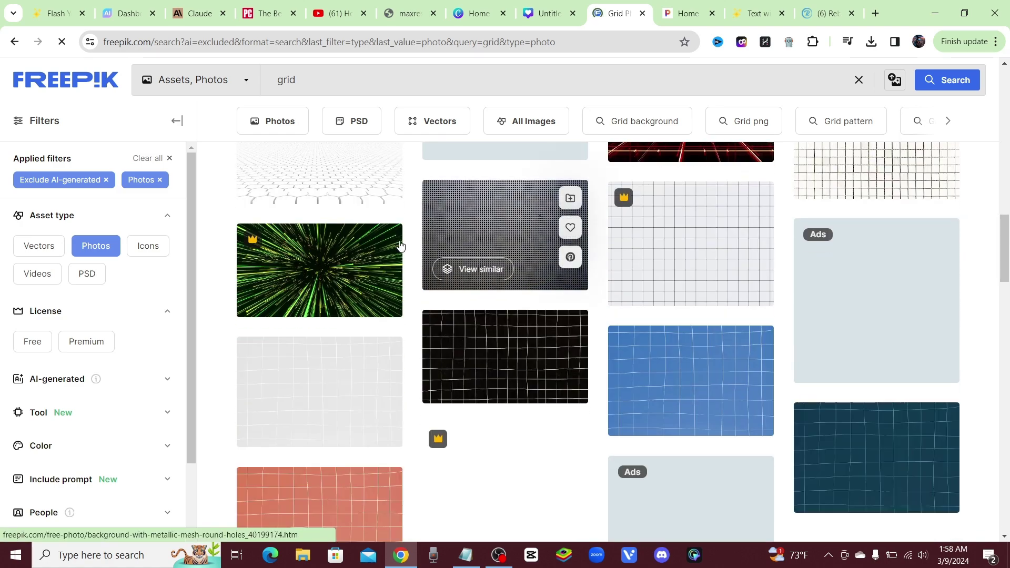
click(405, 13)
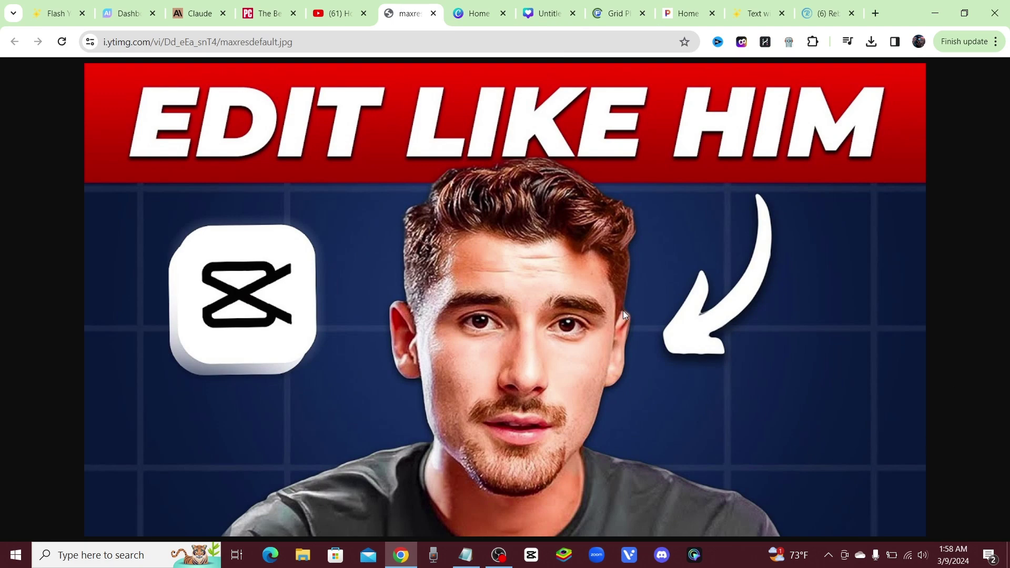
click(606, 15)
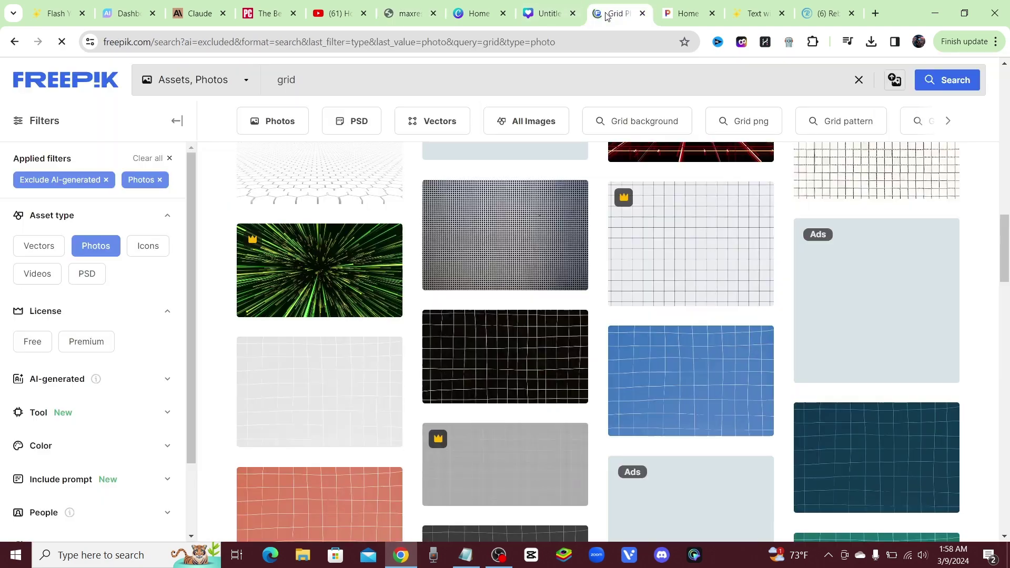
click(678, 334)
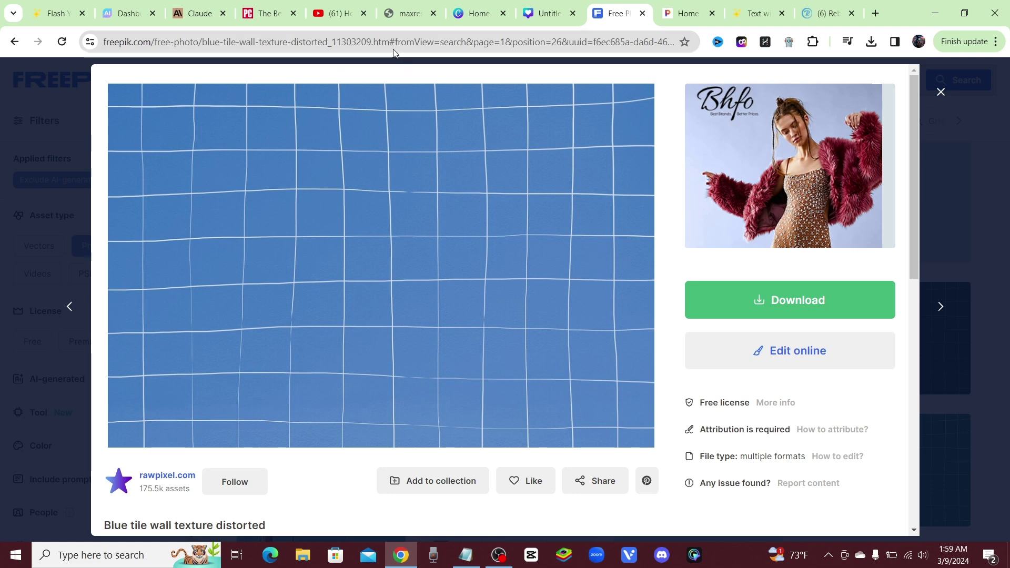
Download the blue tile wall texture for free, copy its attribution text and return to the grid photo results.
click(406, 14)
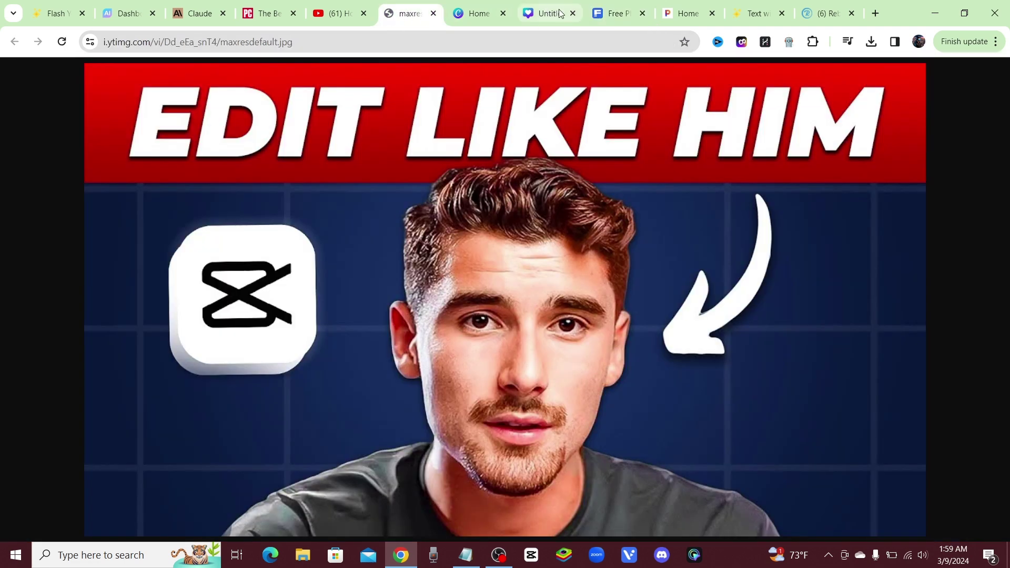
click(605, 13)
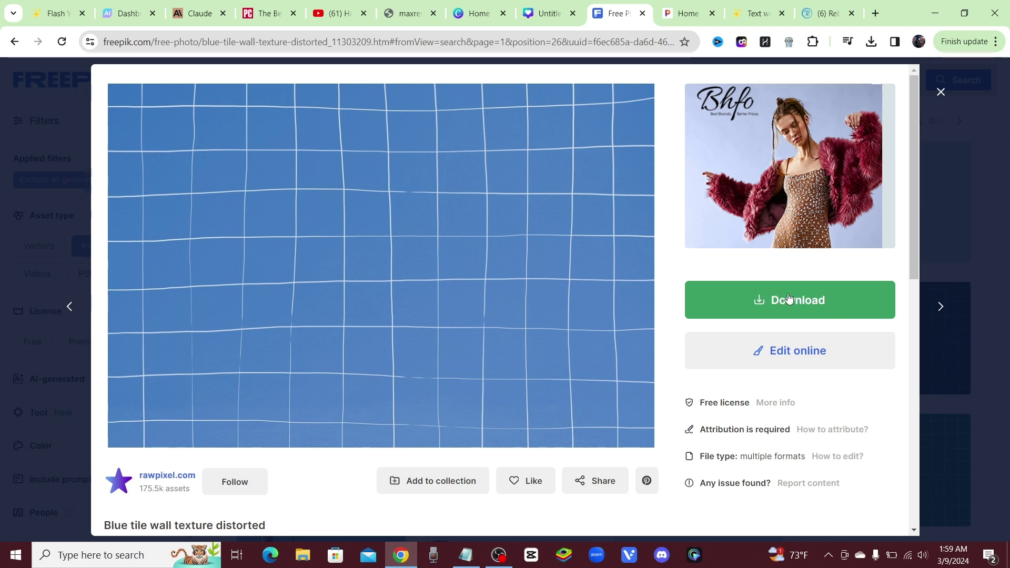
click(829, 310)
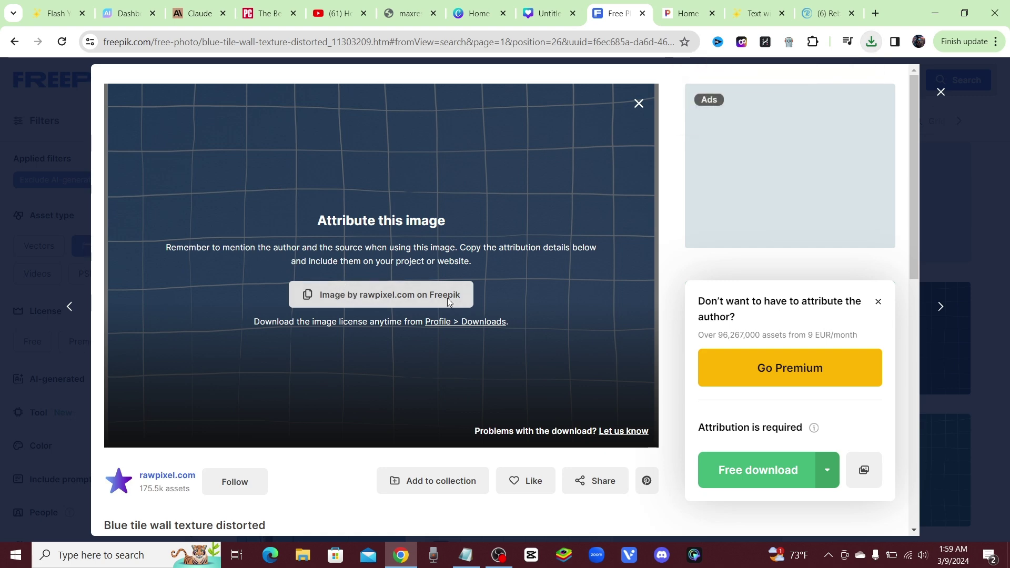
click(359, 298)
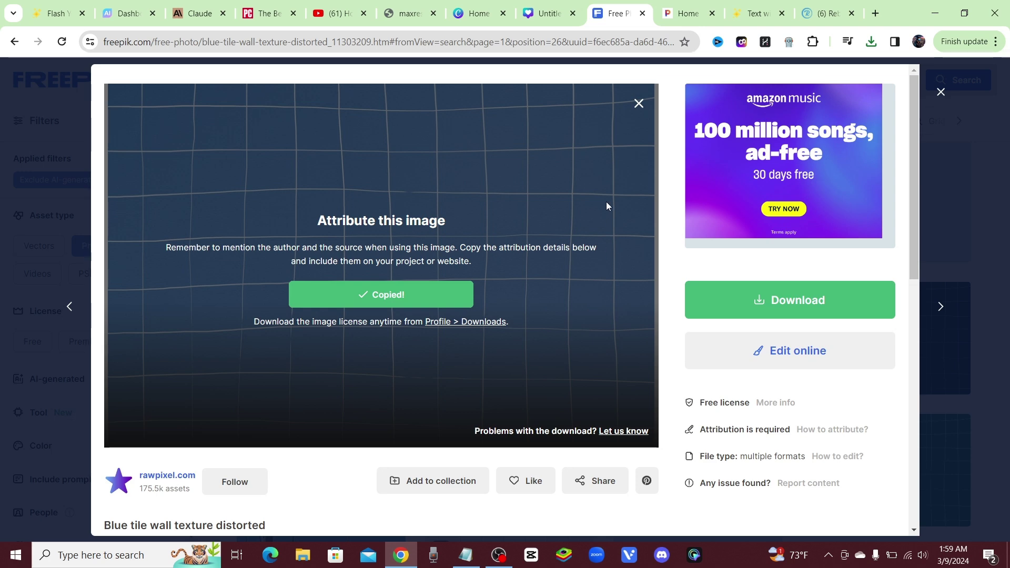
click(939, 94)
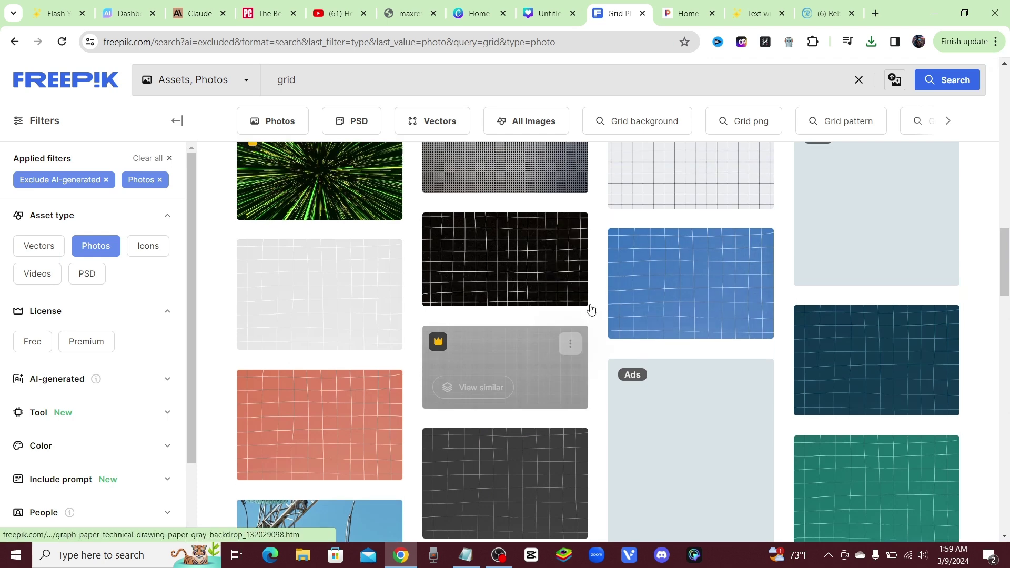
scroll(605, 316, up, 1)
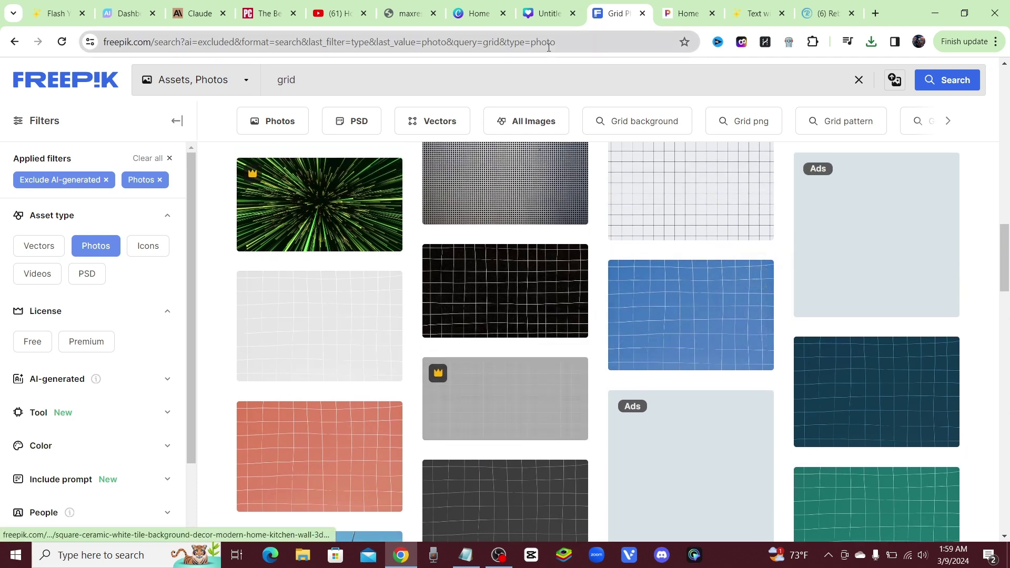
Switch to the Canva thumbnail design, add the uploaded blue grid image and scale it to cover the whole page.
click(544, 14)
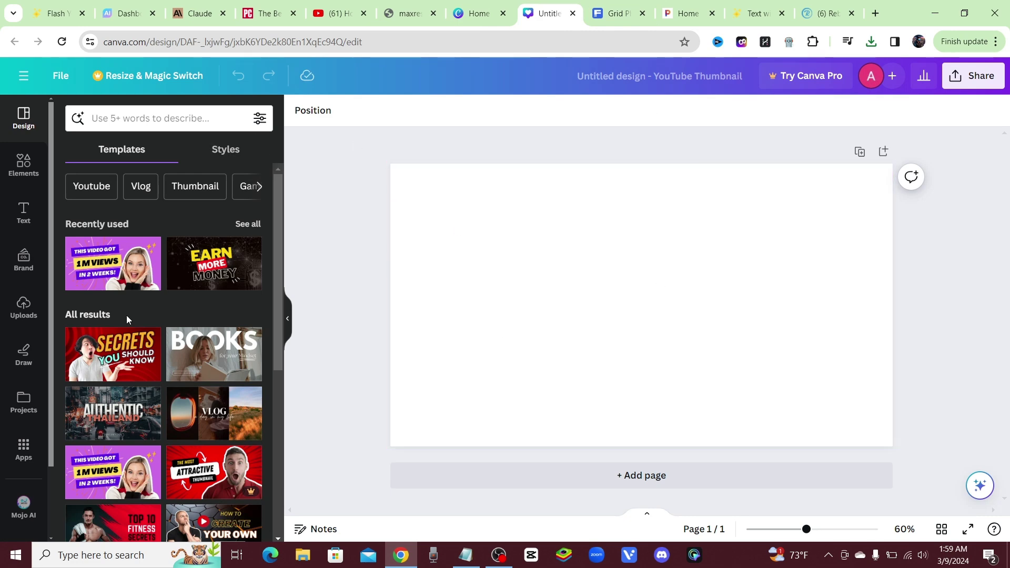
click(23, 308)
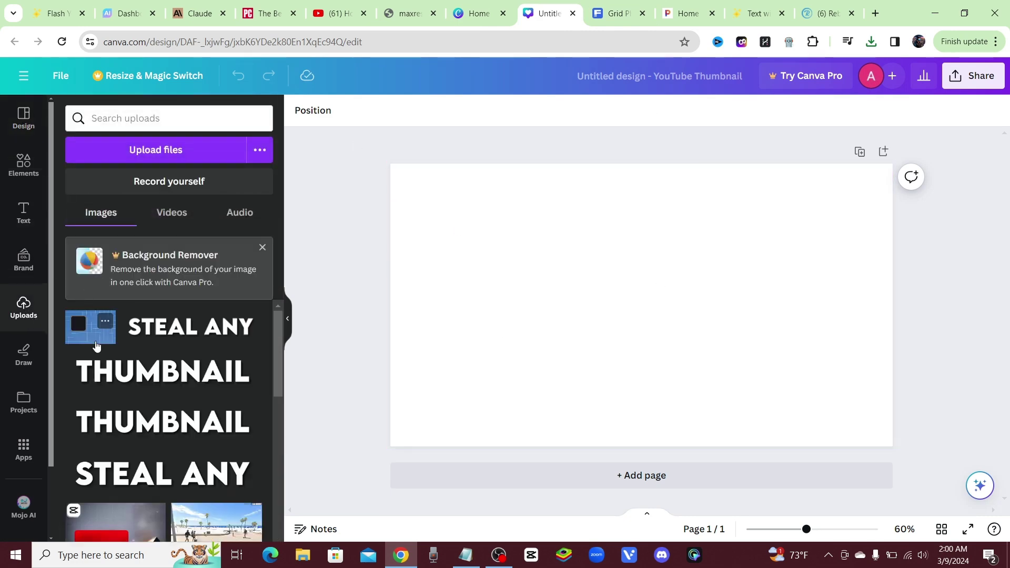
click(104, 343)
drag(700, 331, 588, 280)
drag(676, 352, 913, 504)
Enlarge and reposition the blue grid background so its squares are bigger, like the reference thumbnail's, while still filling the page.
click(403, 14)
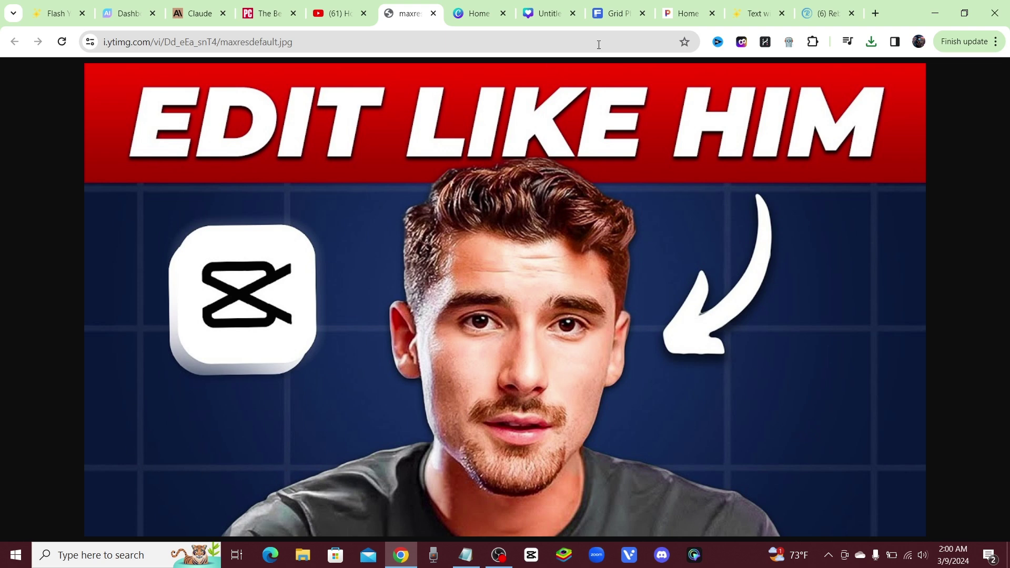
click(543, 13)
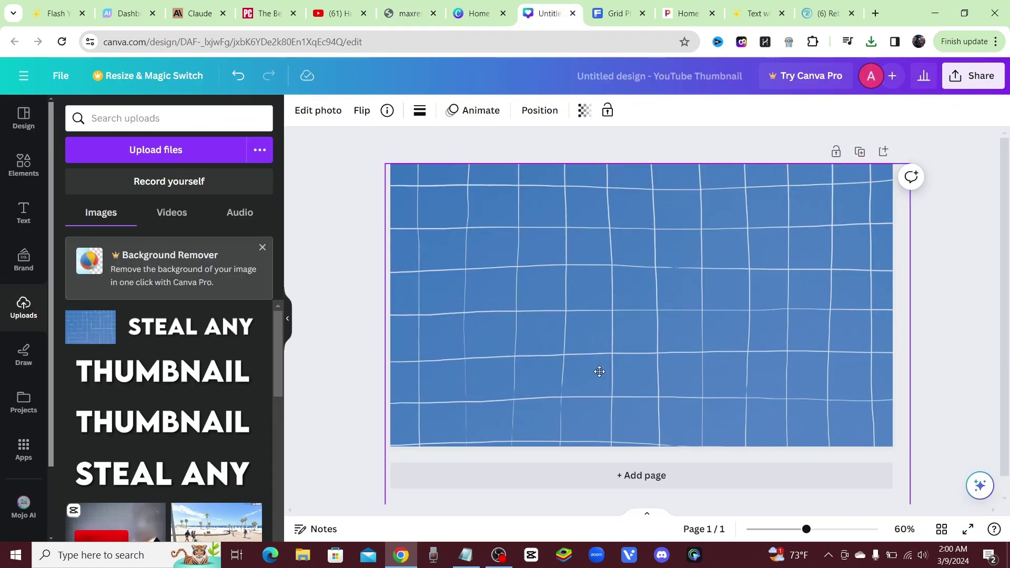
drag(599, 372, 609, 386)
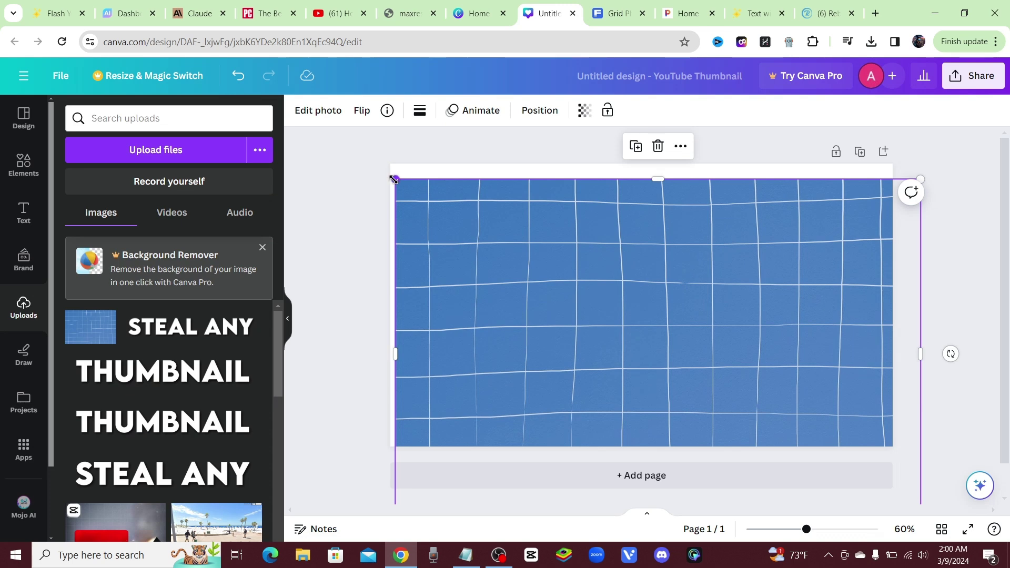
drag(394, 180, 2, 4)
drag(696, 309, 676, 289)
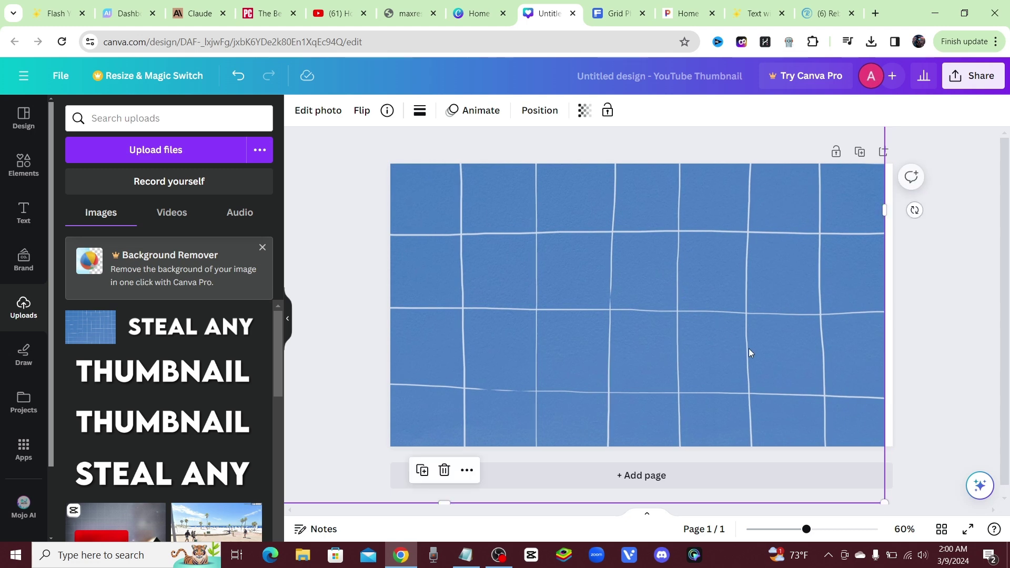
drag(885, 502, 893, 508)
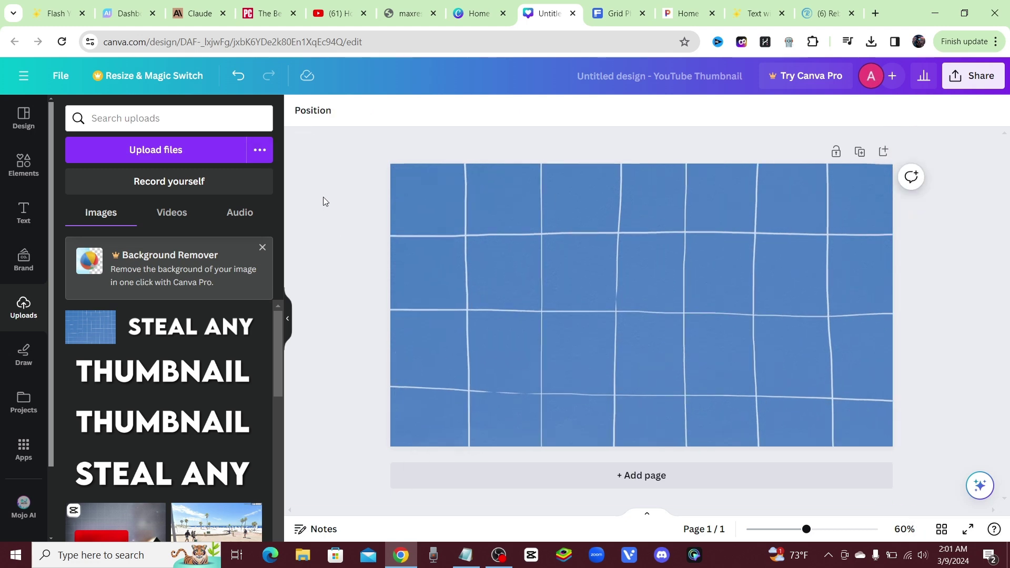
click(408, 14)
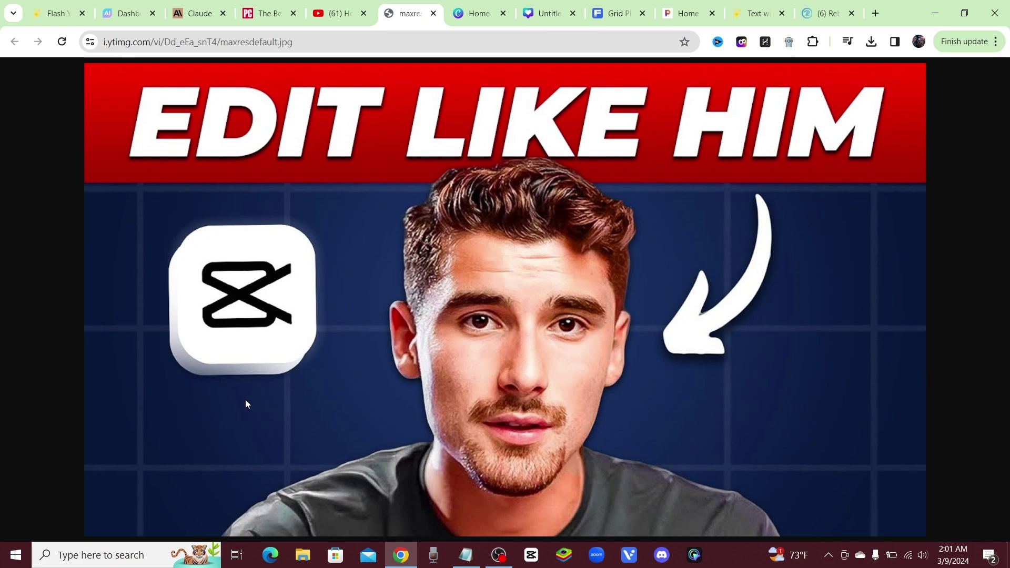
click(547, 13)
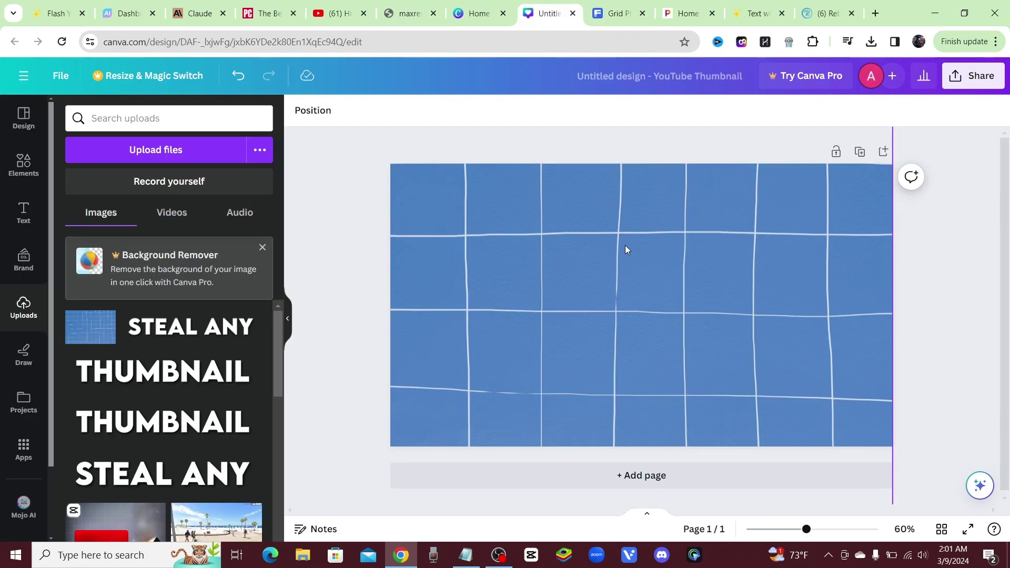
Open the blue grid image's color and light adjustment settings and check the reference thumbnail's background.
click(317, 110)
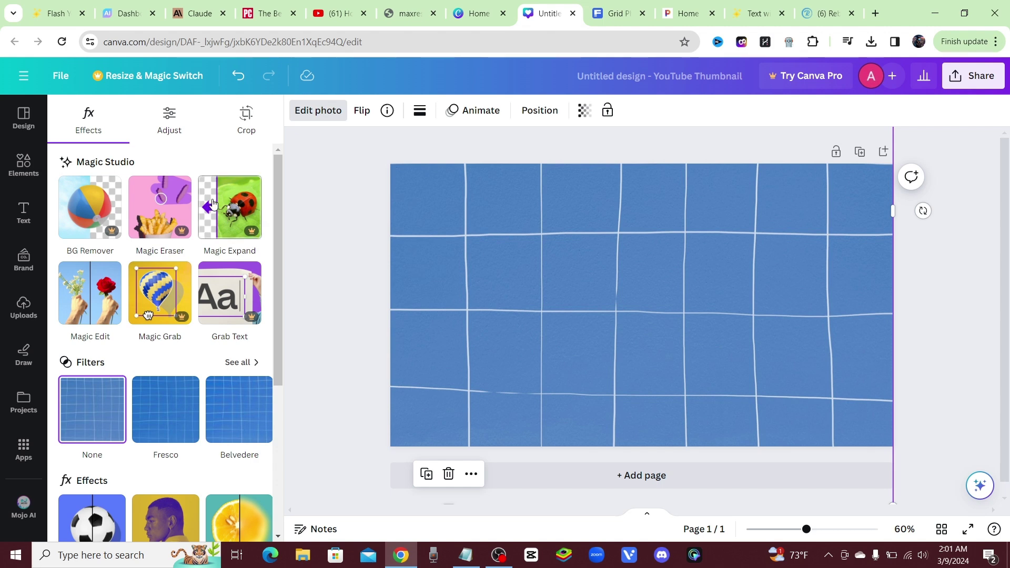
scroll(184, 212, down, 2)
scroll(184, 212, up, 2)
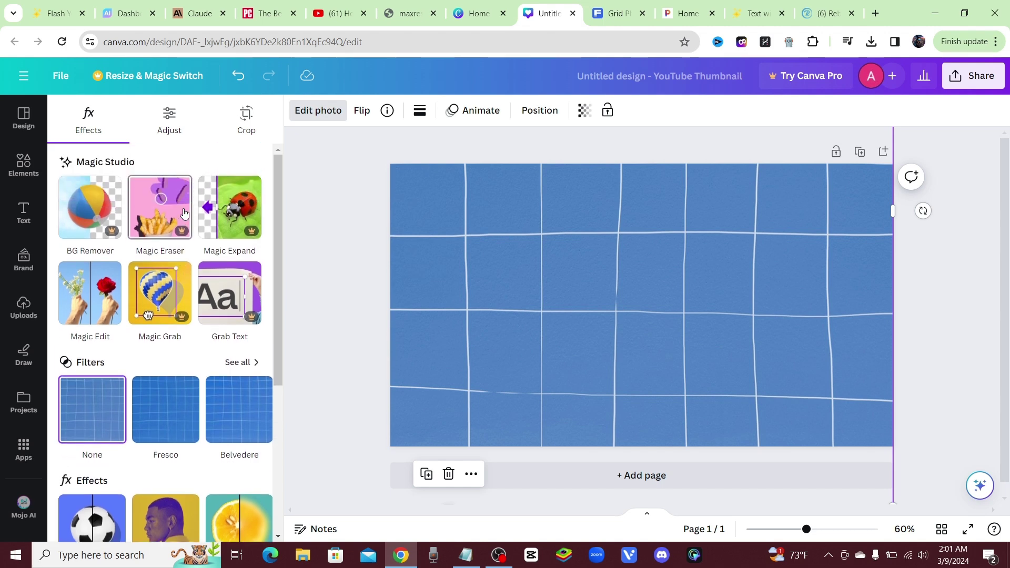
click(169, 120)
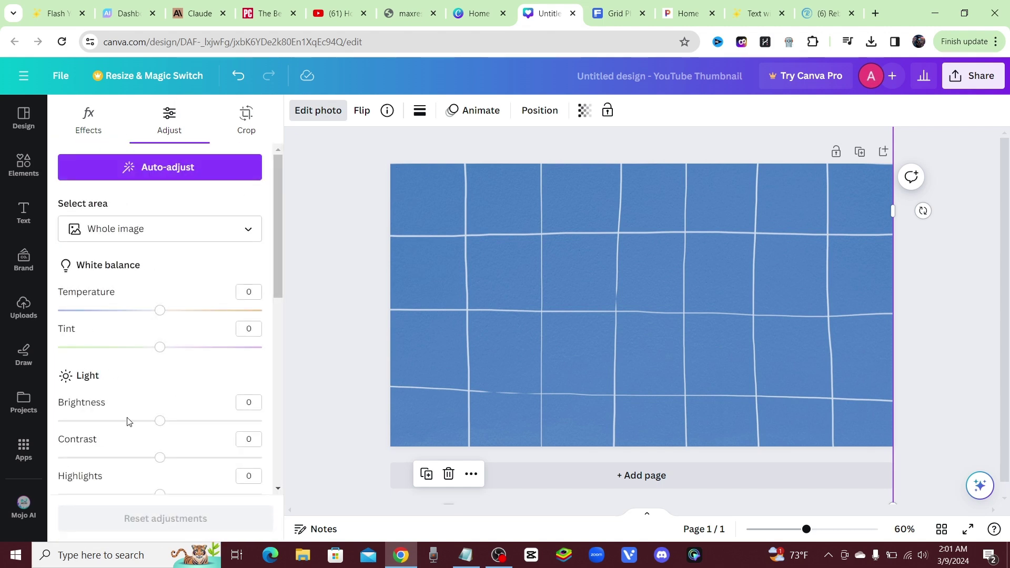
scroll(185, 386, down, 3)
scroll(181, 392, up, 3)
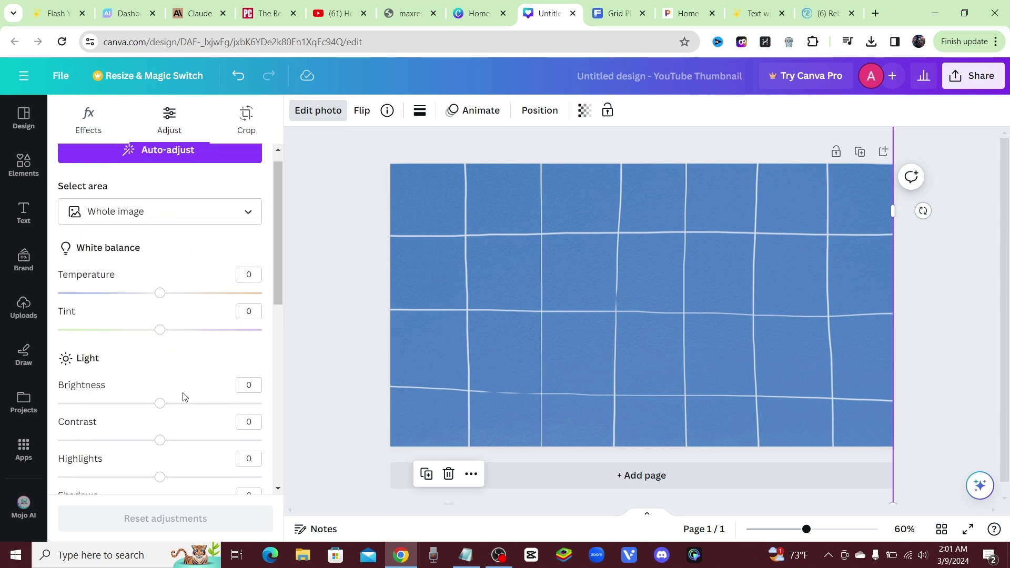
scroll(200, 363, up, 1)
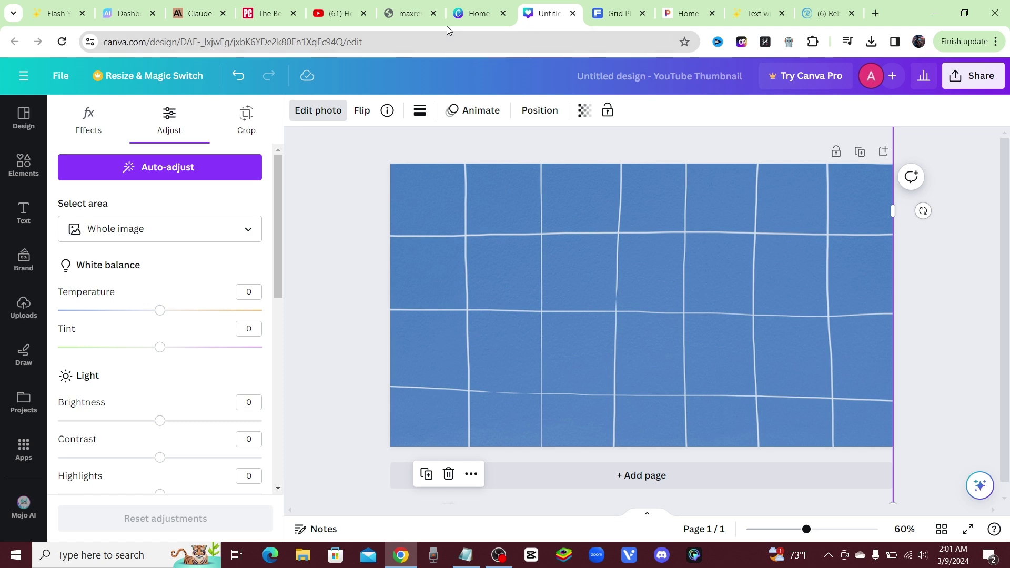
click(407, 13)
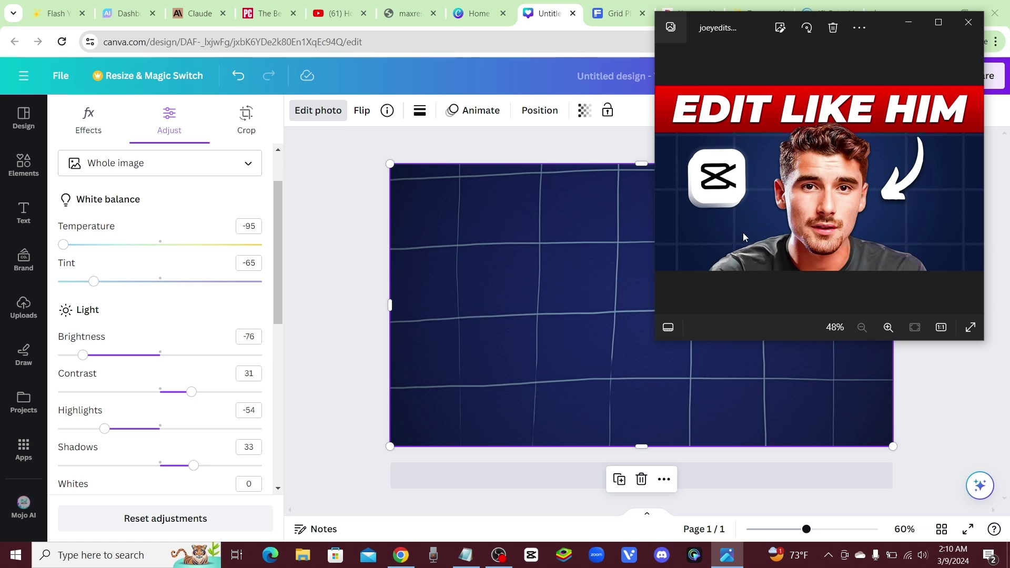
Review the grid background's white balance, light, color and texture adjustments against the reference thumbnail.
scroll(169, 338, down, 3)
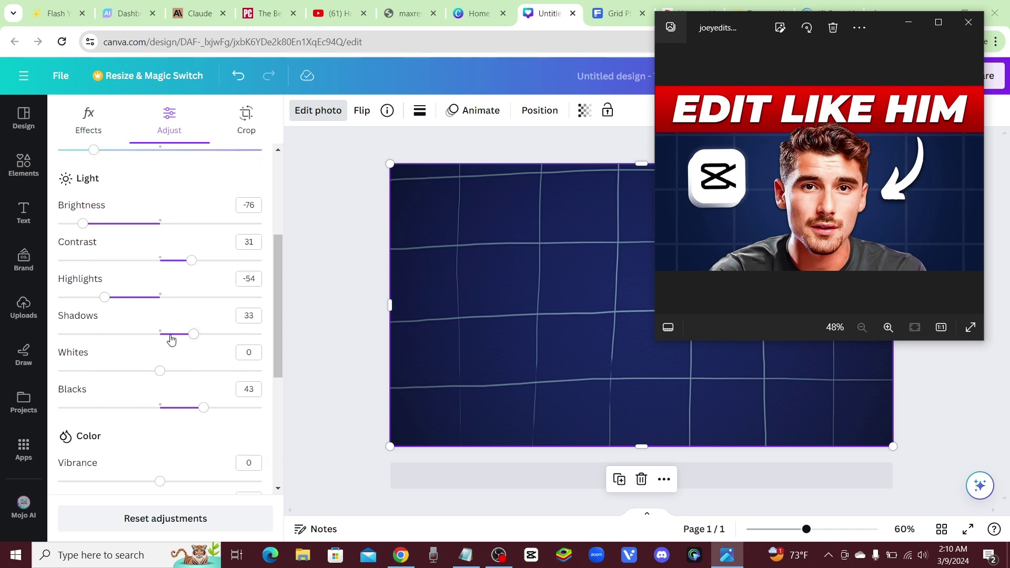
scroll(84, 268, down, 3)
scroll(94, 276, up, 4)
scroll(108, 277, up, 4)
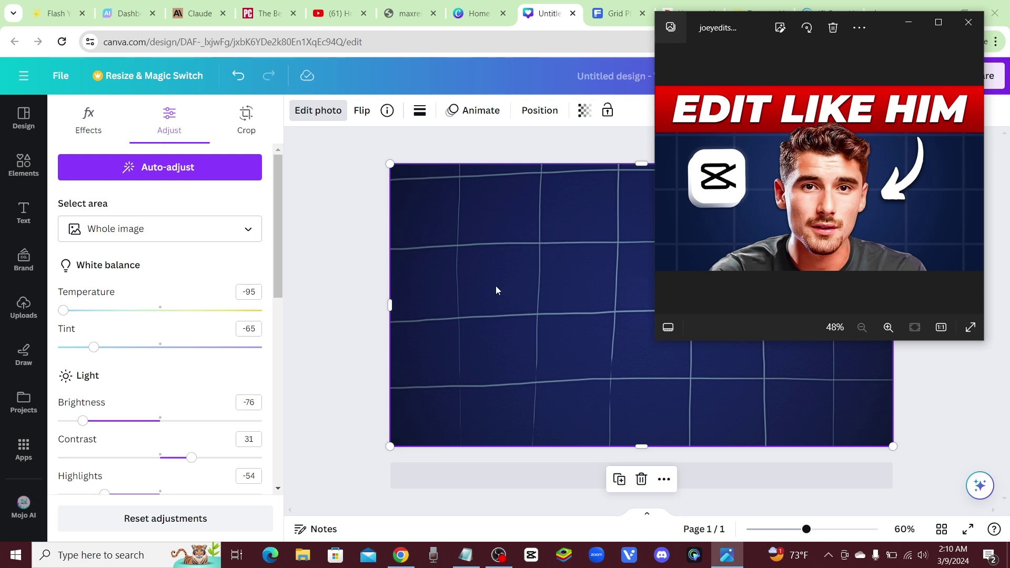
scroll(163, 264, down, 1)
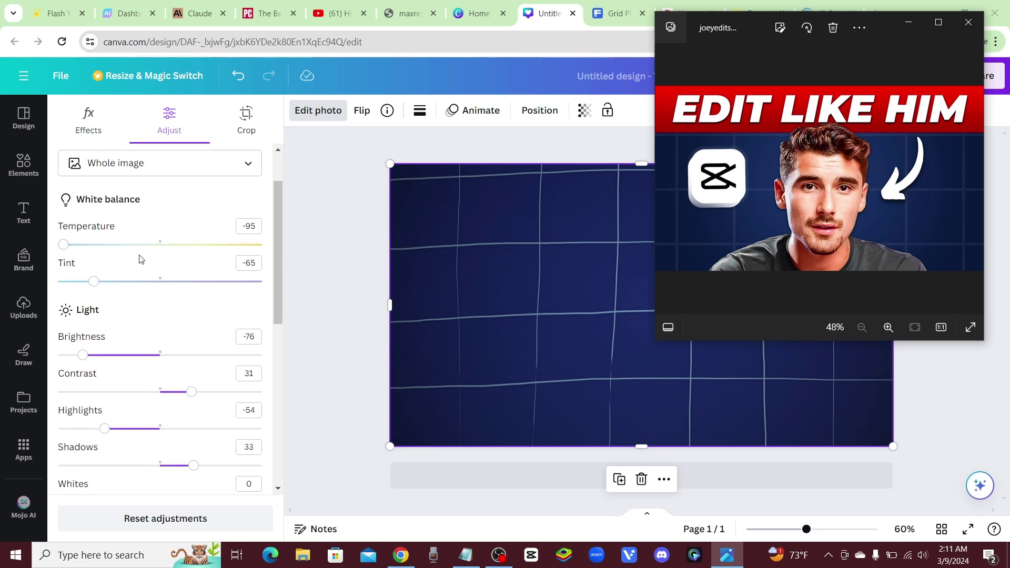
scroll(189, 331, down, 3)
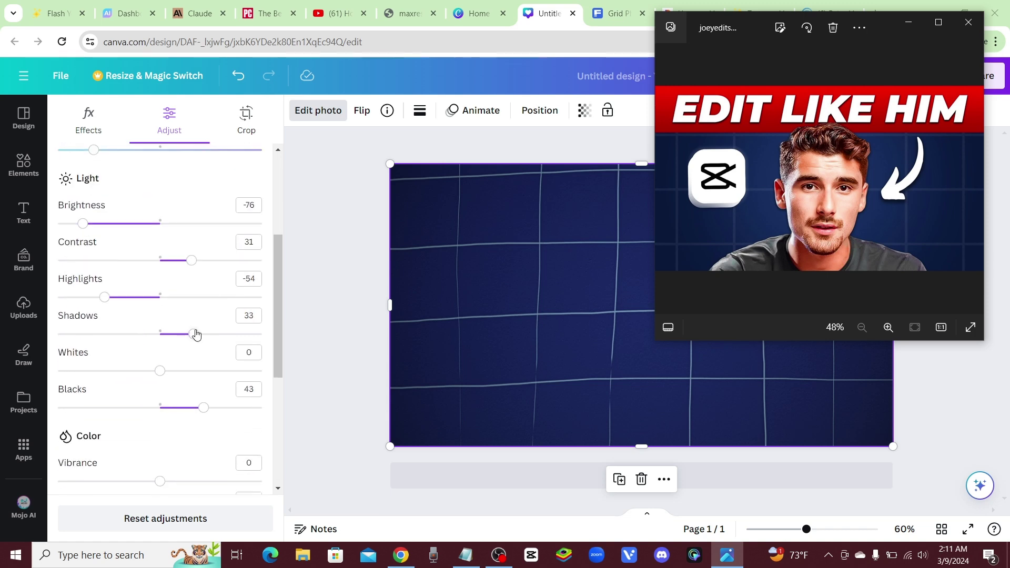
click(132, 209)
scroll(133, 209, down, 5)
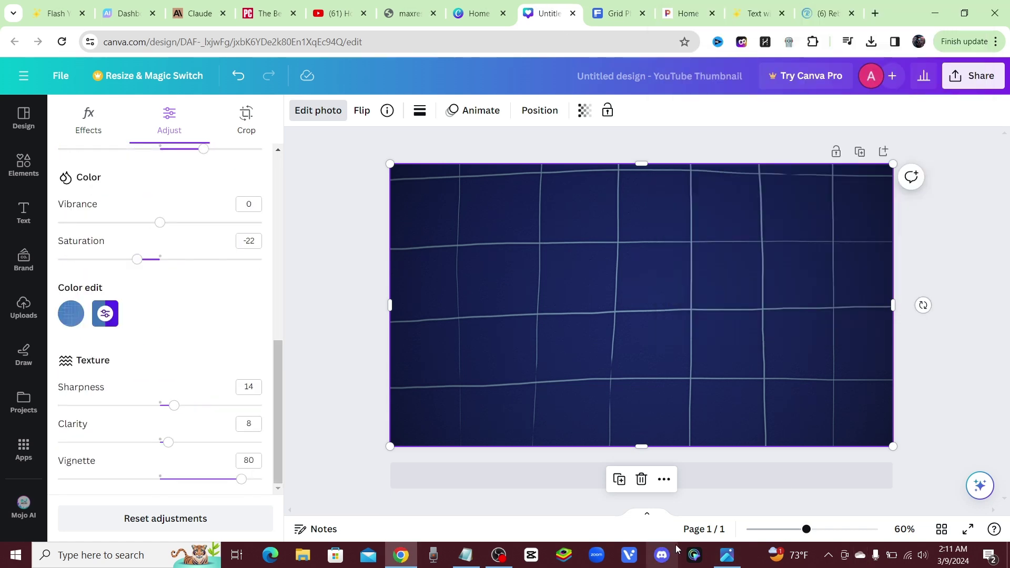
click(728, 555)
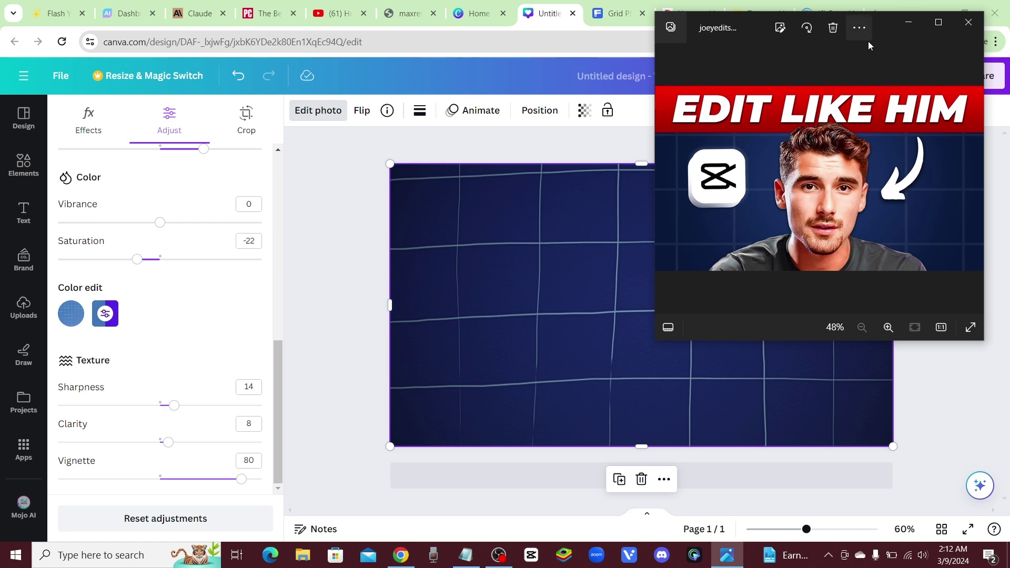
click(911, 27)
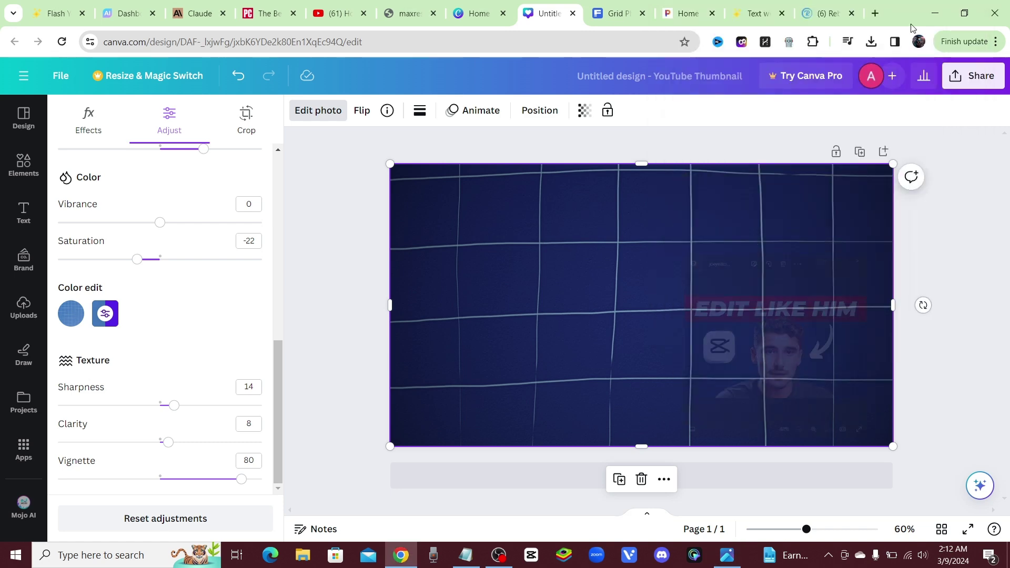
Switch to TextStudio, search the fonts for "italic", and set the heading "edit like him" in a bold italic font.
click(775, 19)
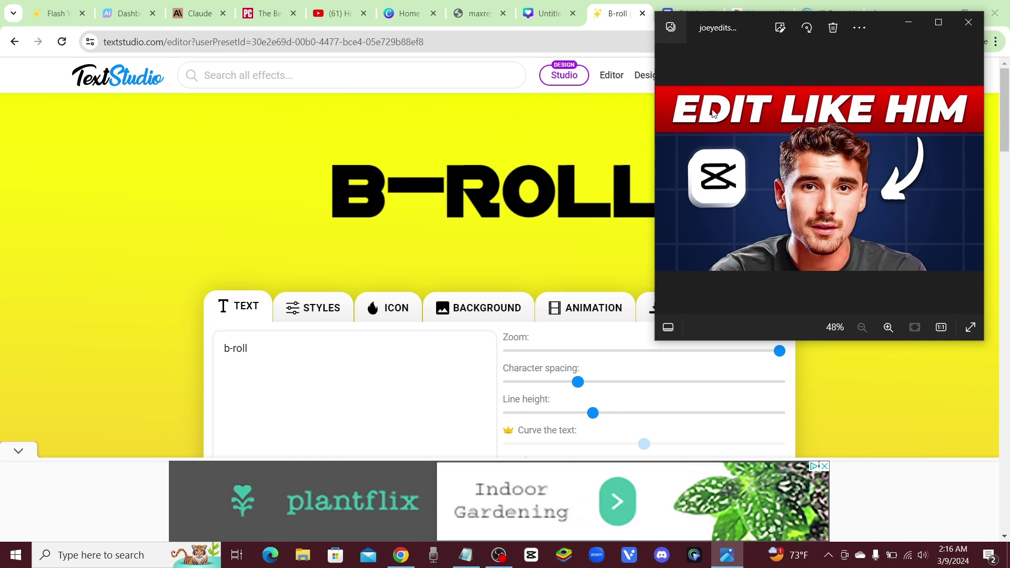
click(260, 258)
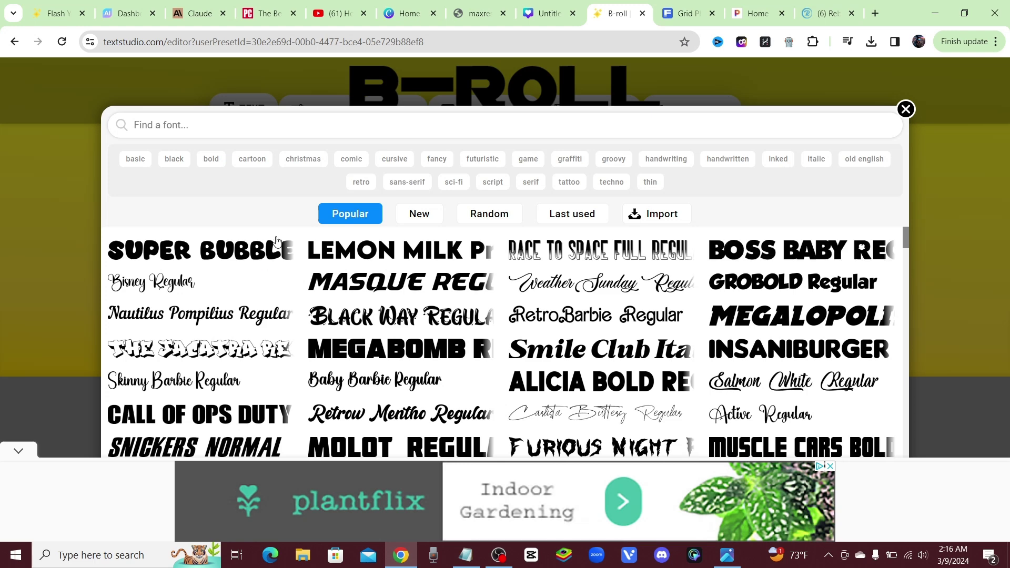
text(italic)
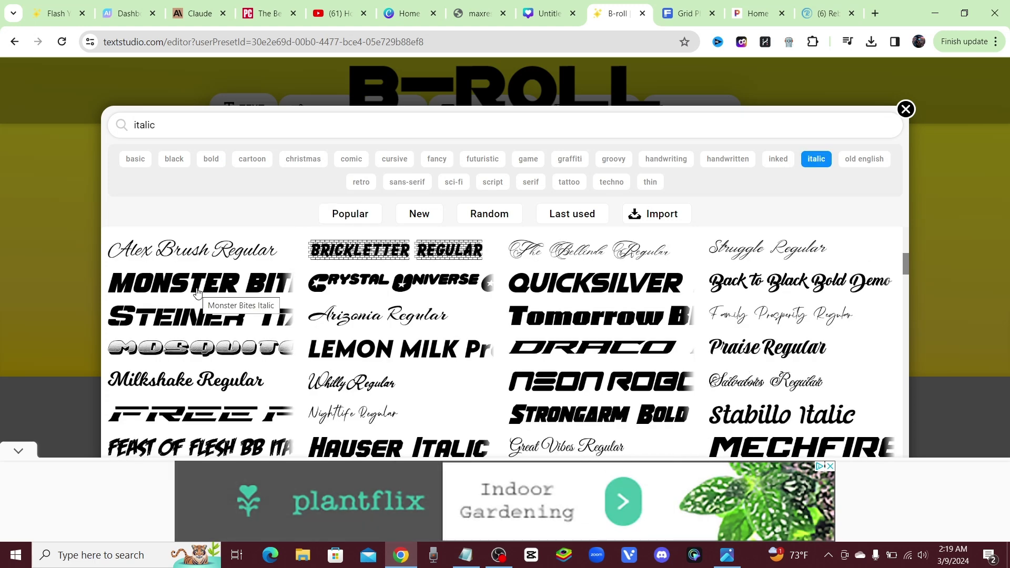
click(198, 292)
key(alt+Tab)
drag(882, 24, 867, 74)
click(93, 313)
click(335, 313)
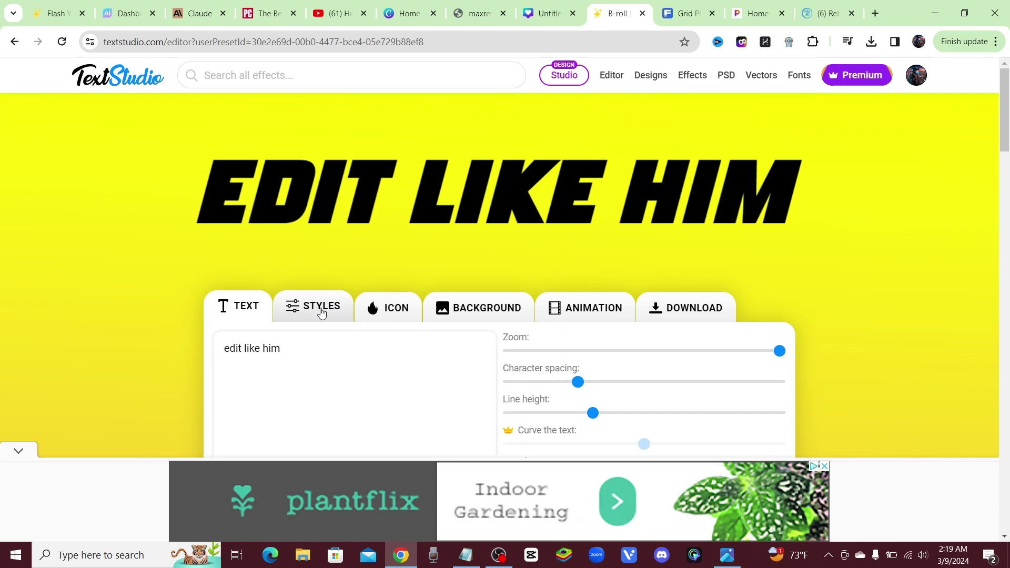
Give the heading a red linear gradient background and white, shadowed lettering like the reference thumbnail's banner.
click(485, 314)
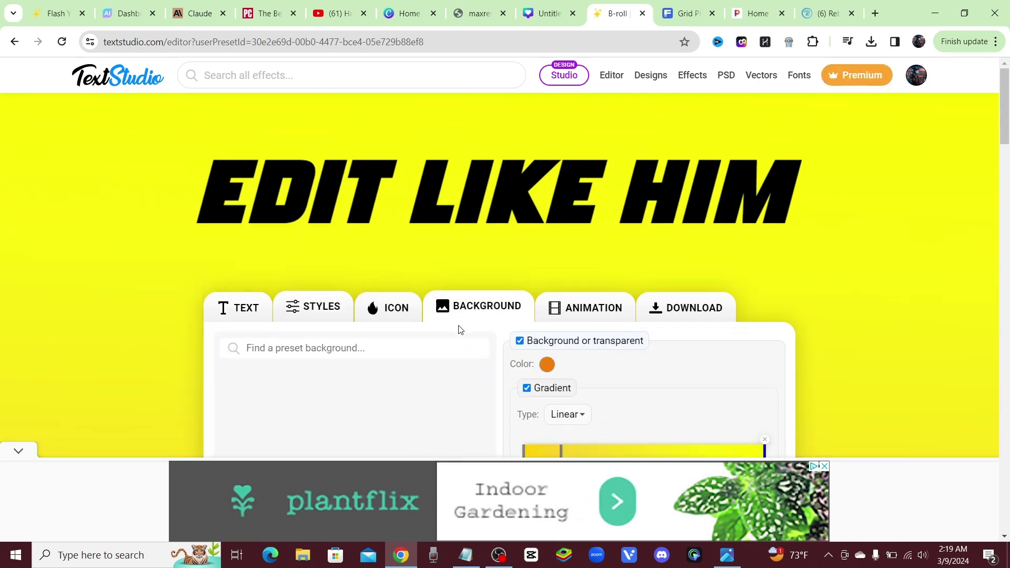
scroll(138, 312, down, 2)
scroll(130, 313, down, 3)
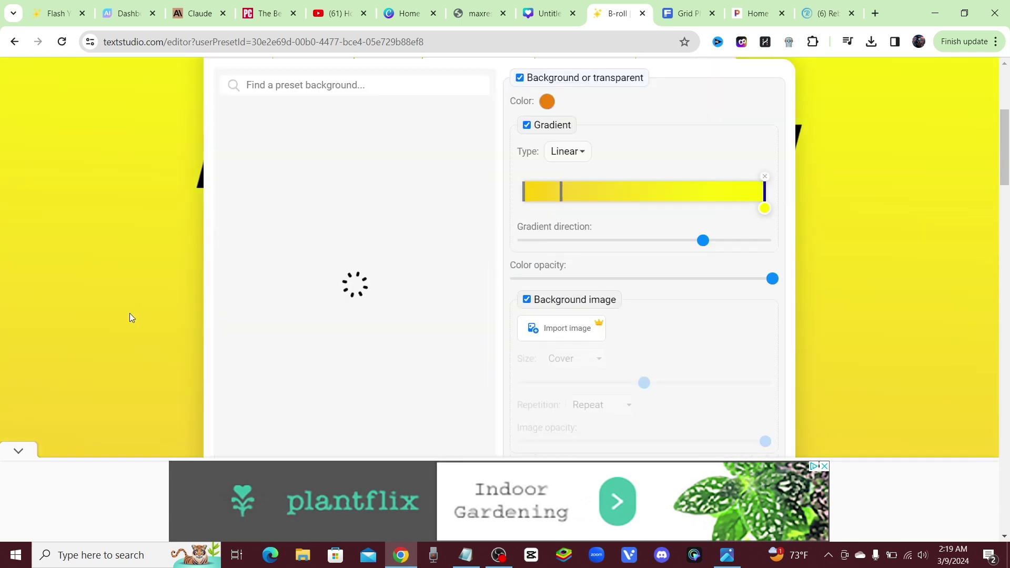
scroll(126, 314, up, 3)
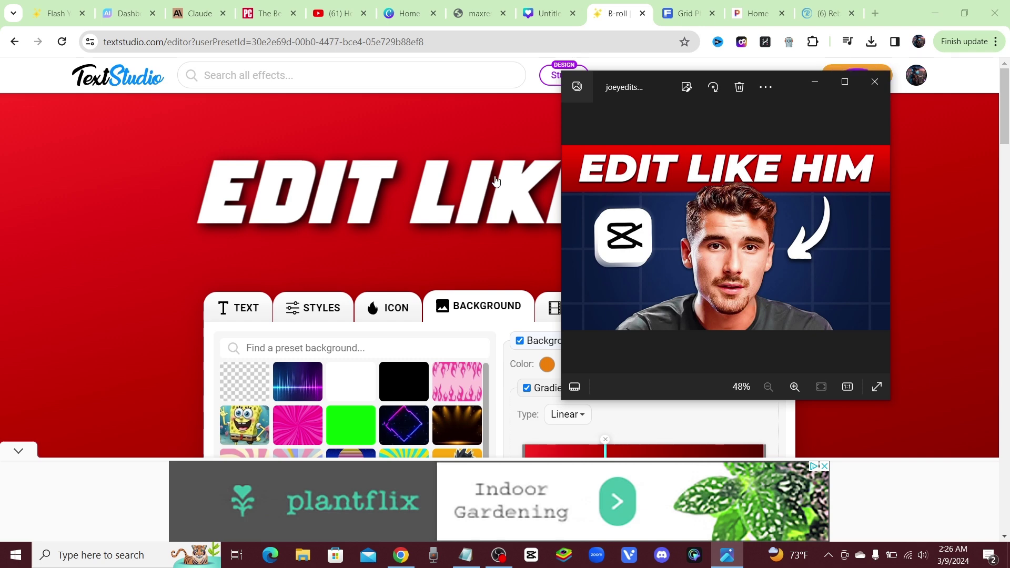
Download the finished EDIT LIKE HIM banner with its red background as a medium-quality PNG.
click(521, 184)
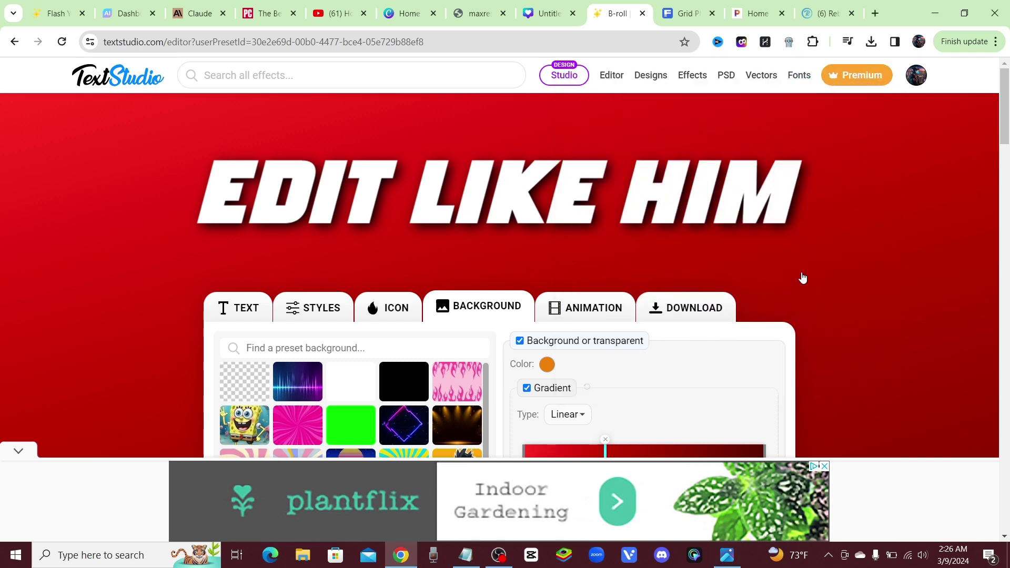
click(700, 310)
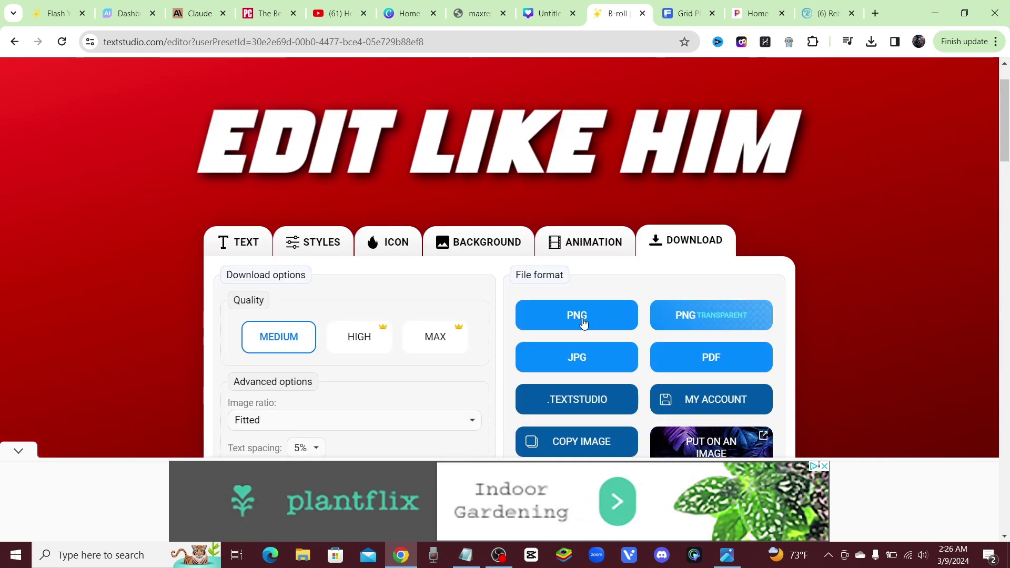
click(584, 317)
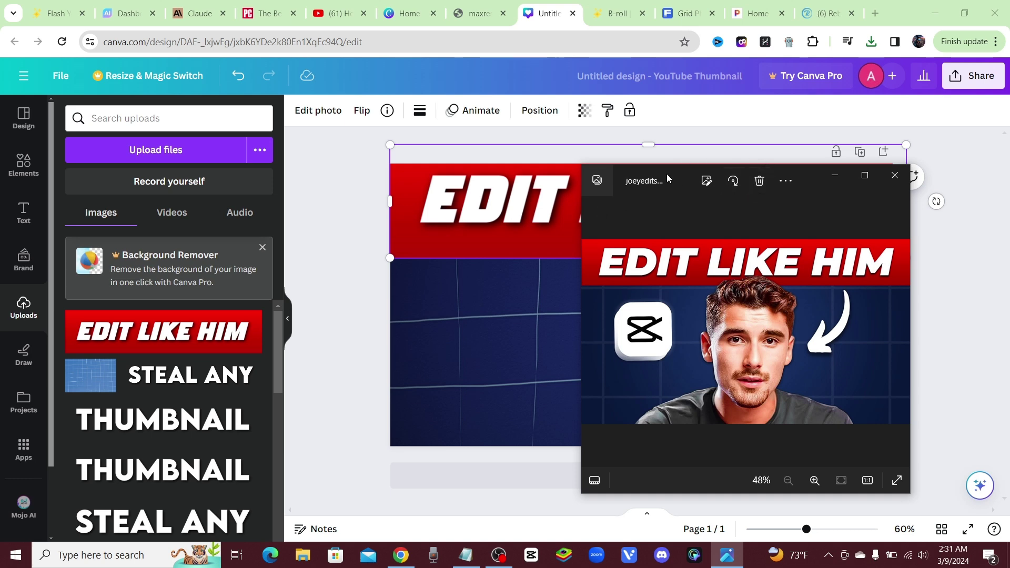
In the Canva design, compare the EDIT LIKE HIM banner with the reference thumbnail and delete the banner from the page.
drag(674, 179, 176, 127)
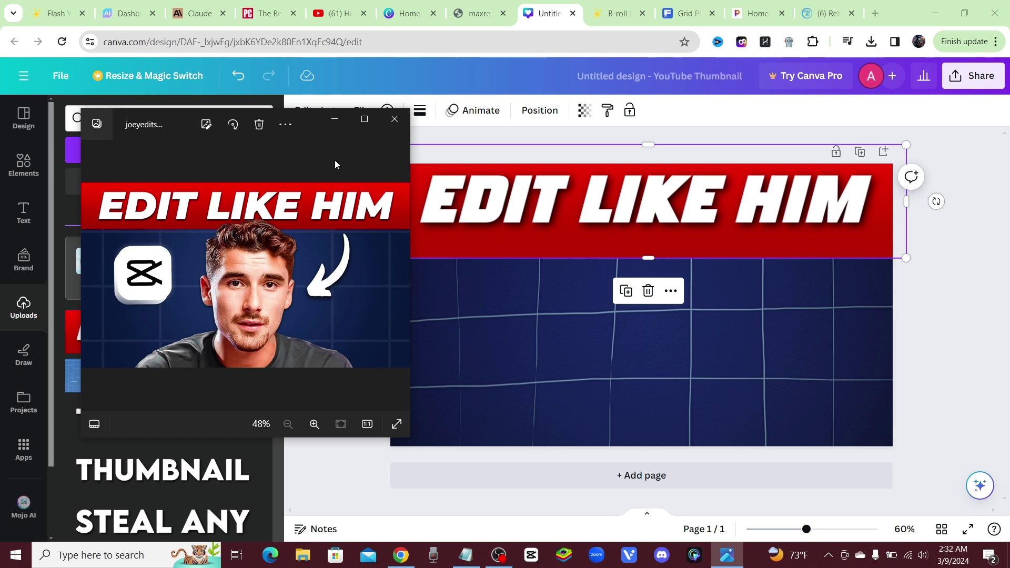
click(334, 120)
click(648, 291)
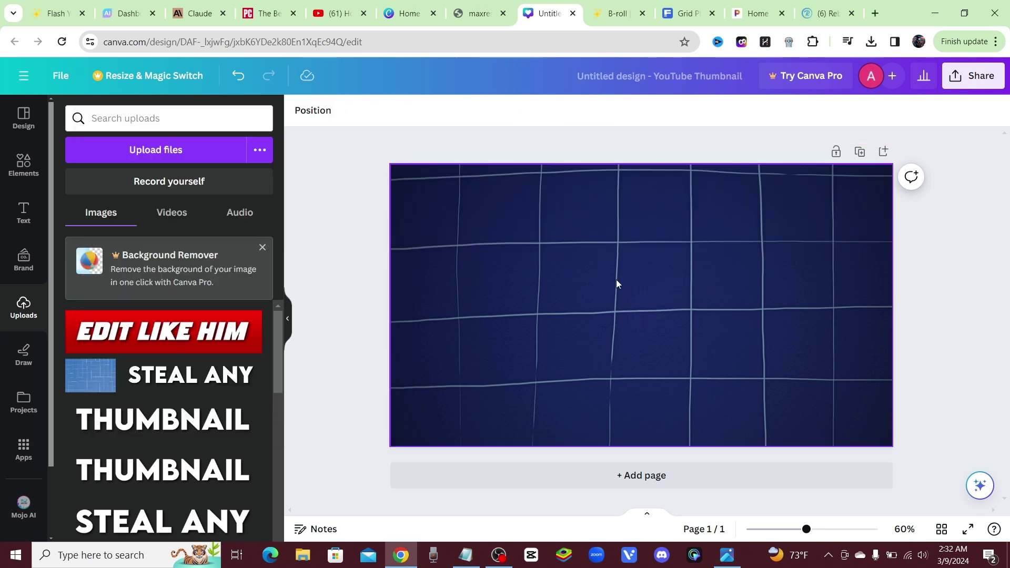
Switch to Pixelcut, upscale the edit-like-him-3-9-2024 banner 2x with the Upscaler, and download the result.
click(735, 20)
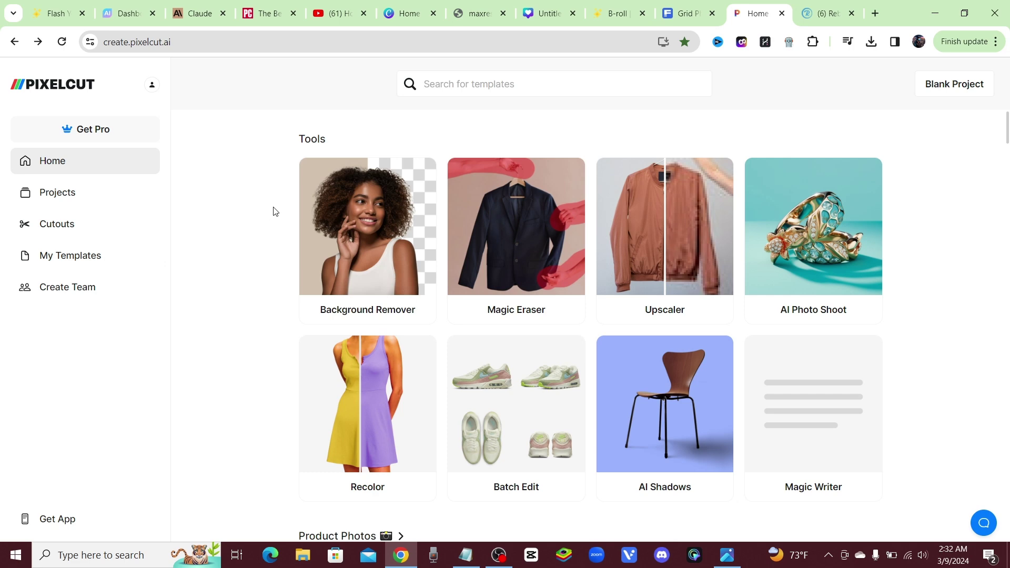
click(674, 246)
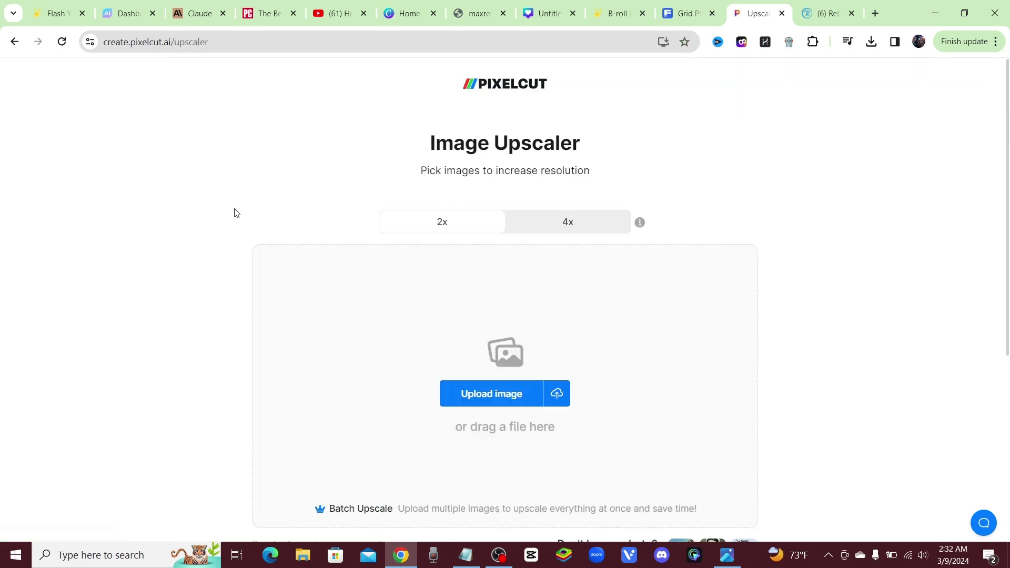
scroll(239, 218, down, 3)
click(507, 258)
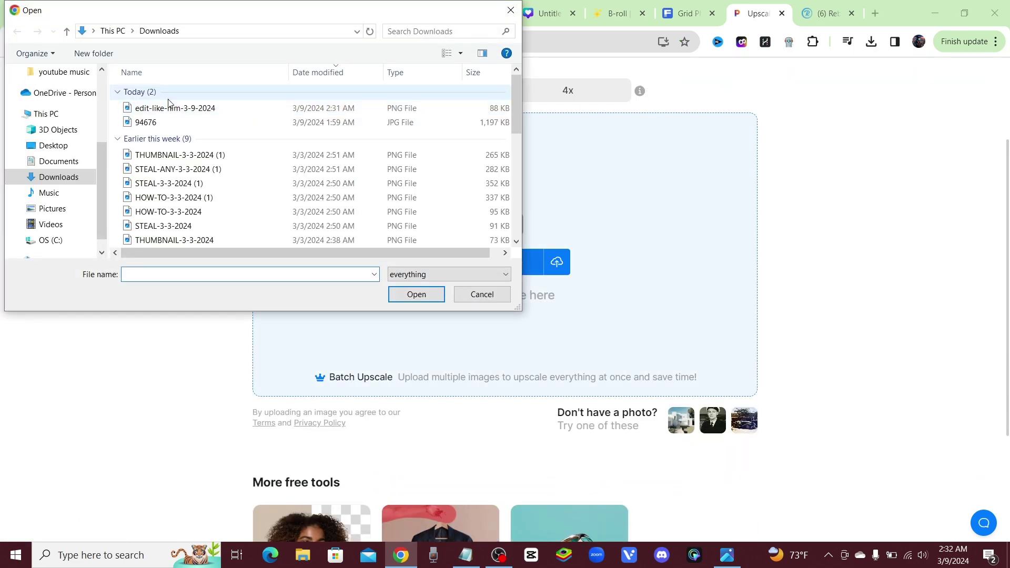
click(169, 107)
click(416, 294)
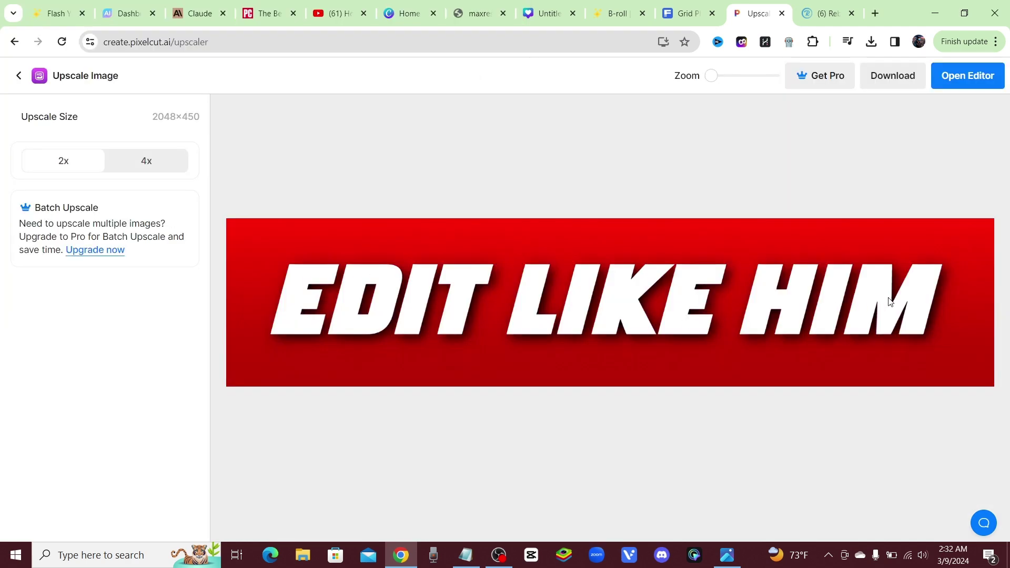
click(902, 74)
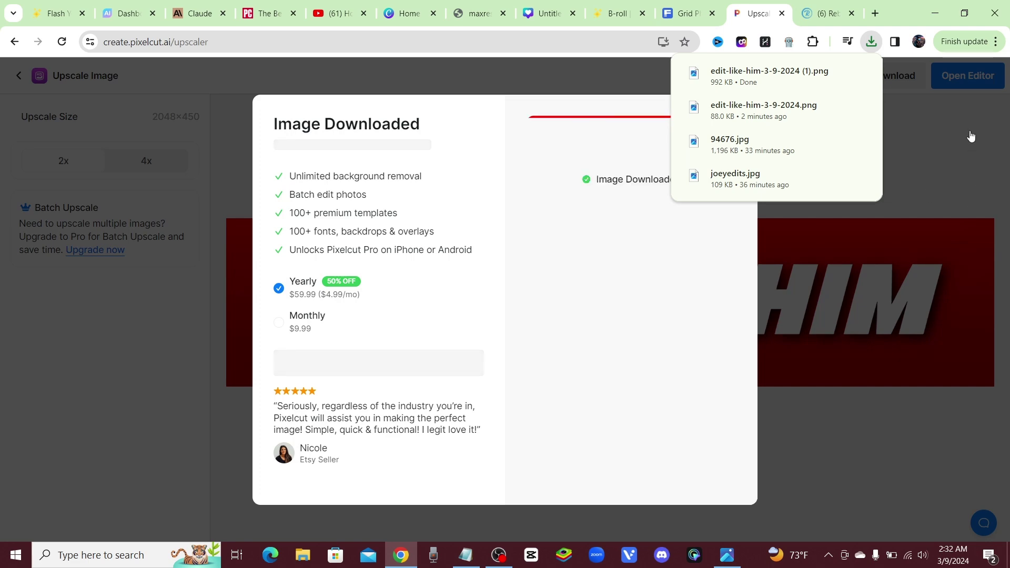
click(620, 79)
Switch to the Canva design, upload edit-like-him-3-9-2024 (1), and place the banner across the page's top edge, comparing it with the reference thumbnail.
click(547, 13)
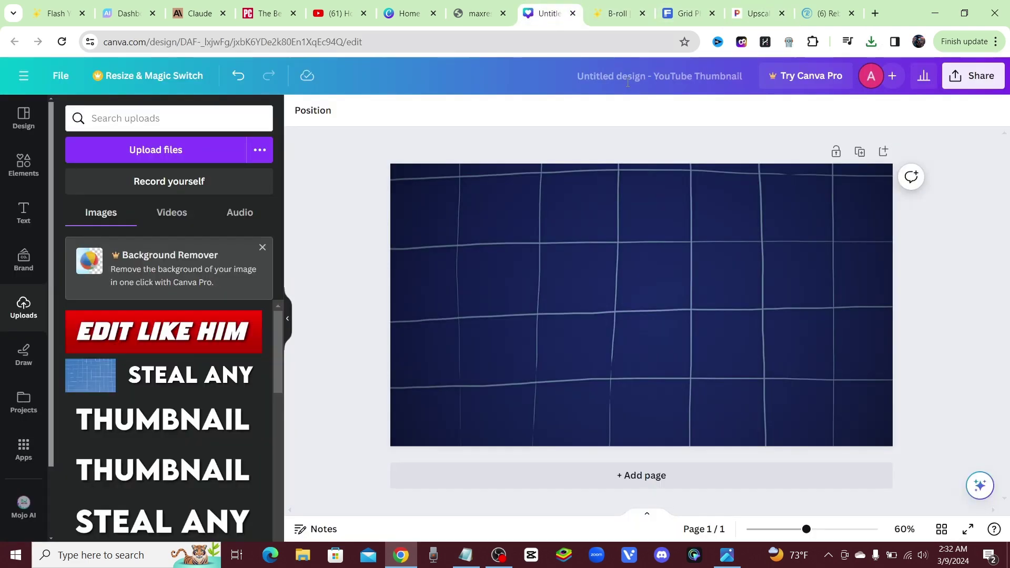
click(149, 151)
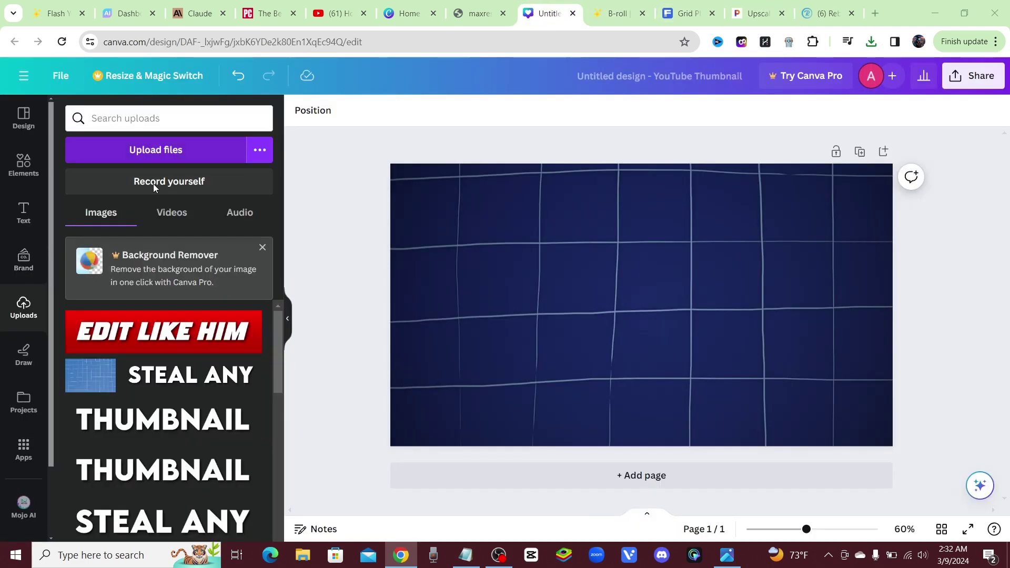
click(180, 108)
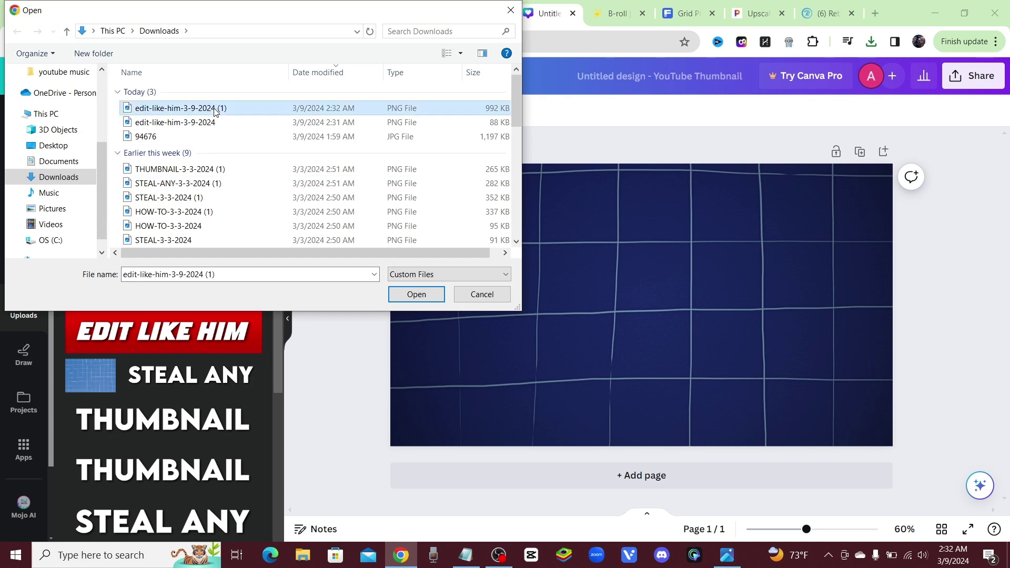
click(415, 293)
drag(715, 310, 716, 216)
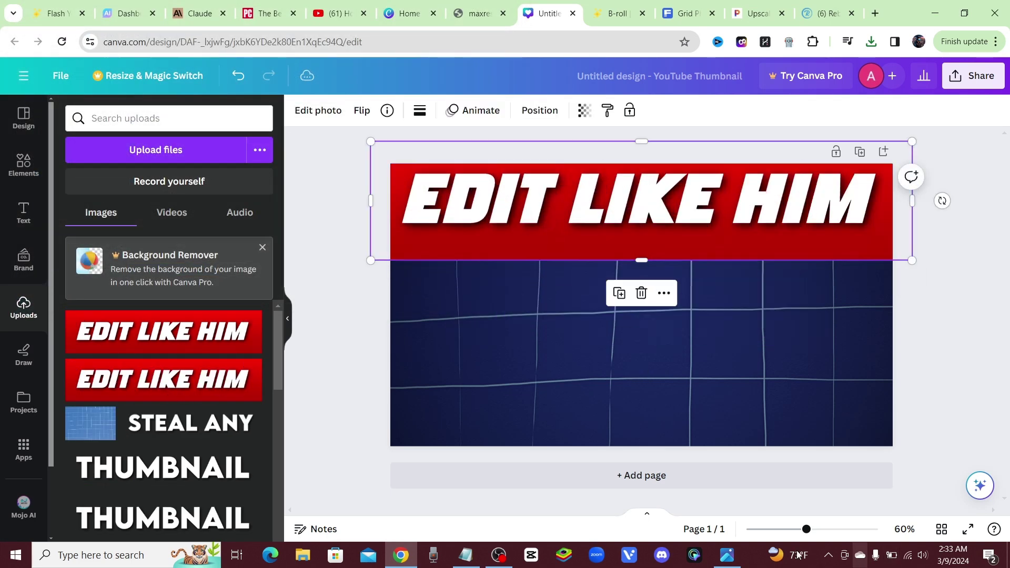
click(728, 555)
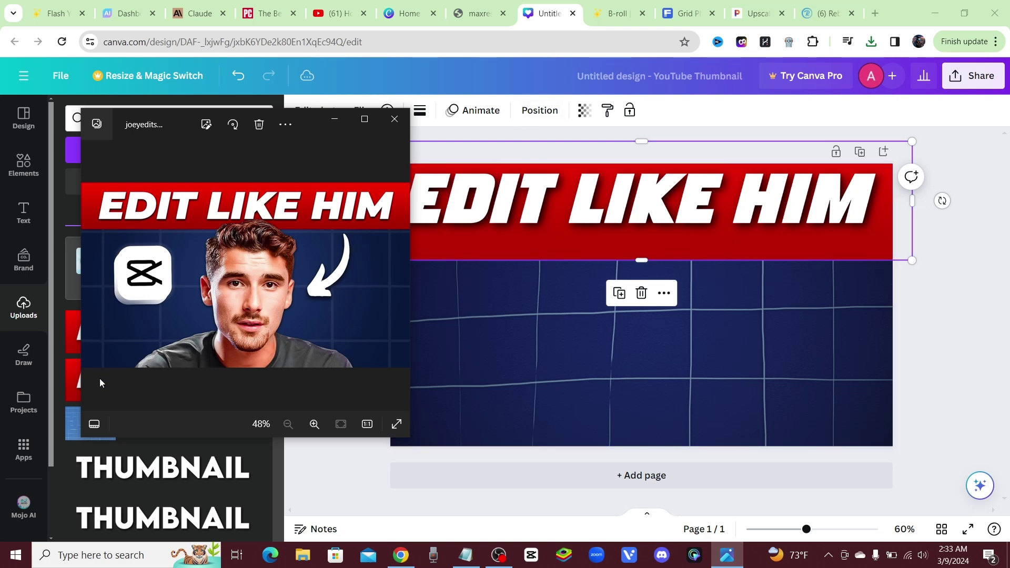
Crop the EDIT LIKE HIM banner from its lower edge to make the red strip slimmer.
drag(641, 260, 641, 242)
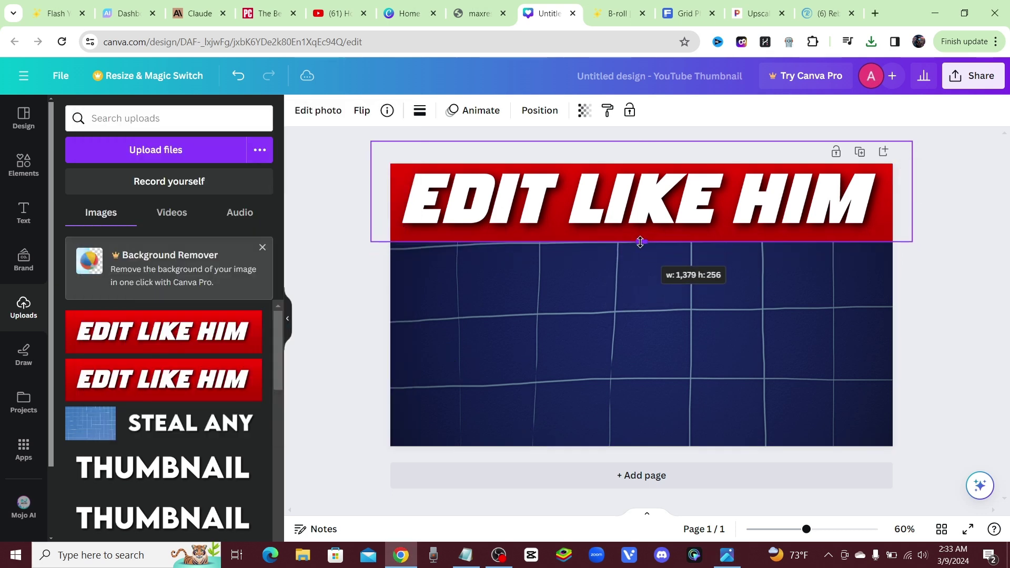
key(alt+Tab)
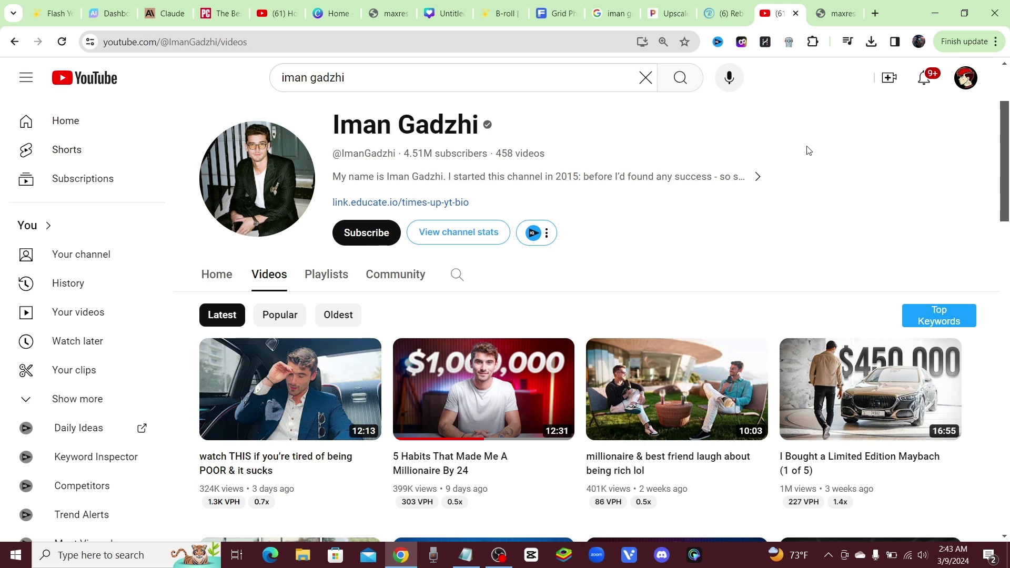
Switch to Pixelcut, remove the background from the iman2 photo with the Background Remover, and download the cutout in standard quality.
click(664, 13)
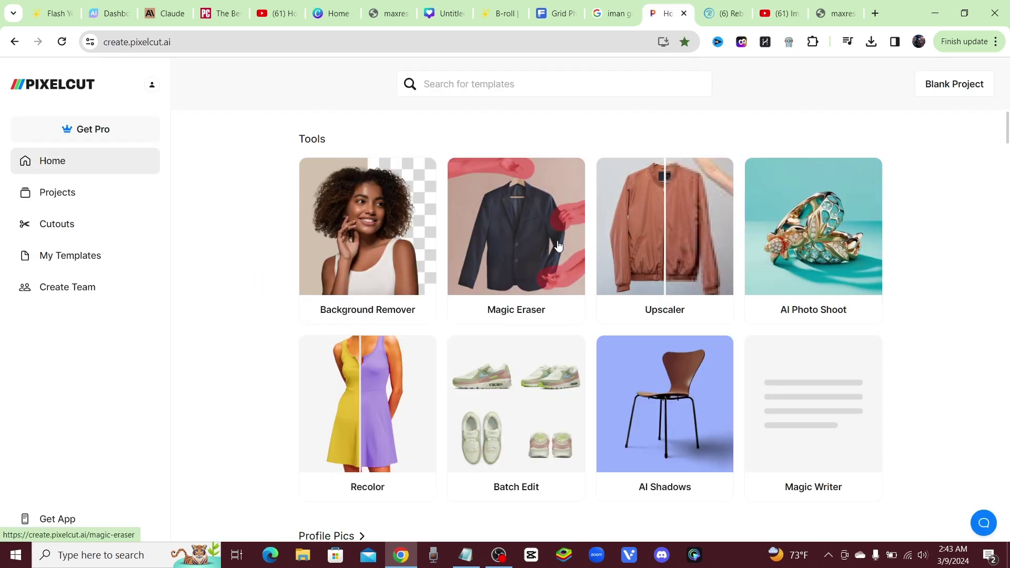
click(349, 261)
click(511, 368)
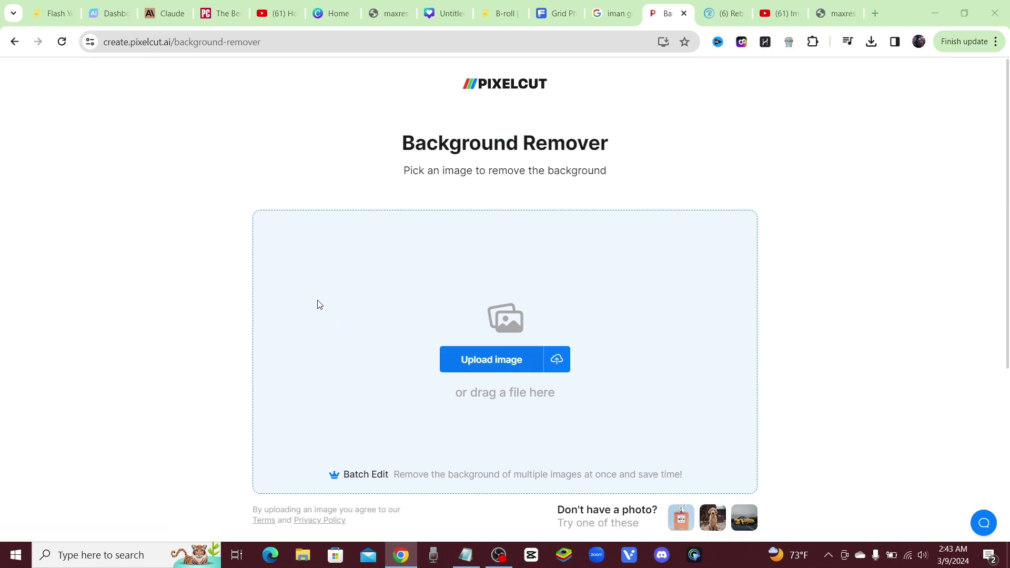
click(337, 208)
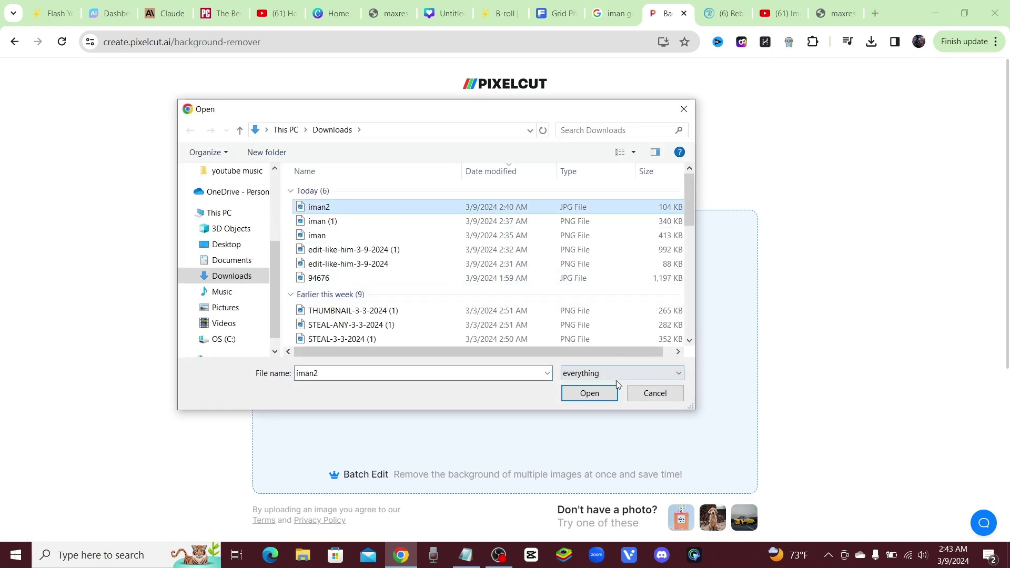
click(611, 392)
click(898, 77)
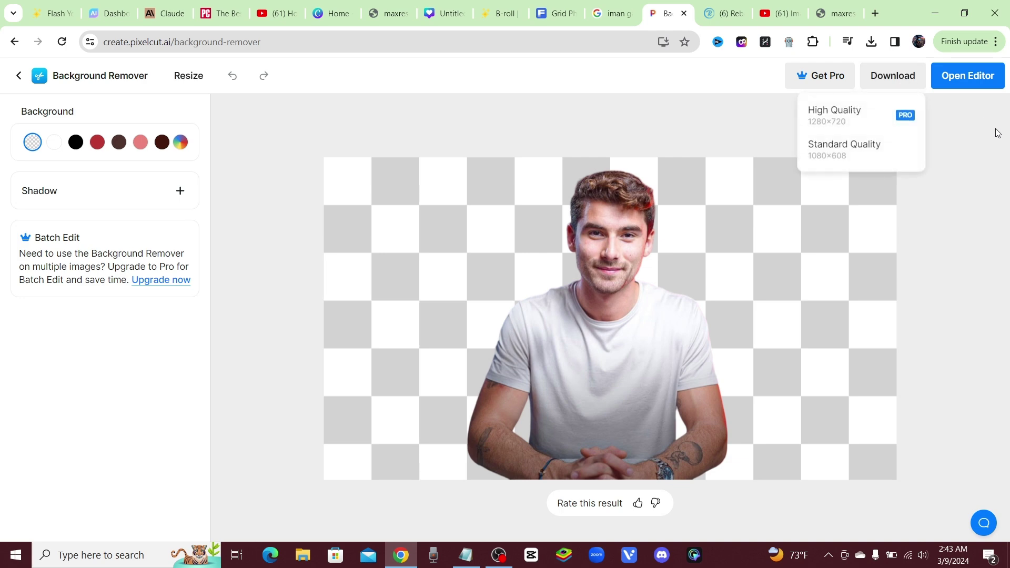
click(883, 156)
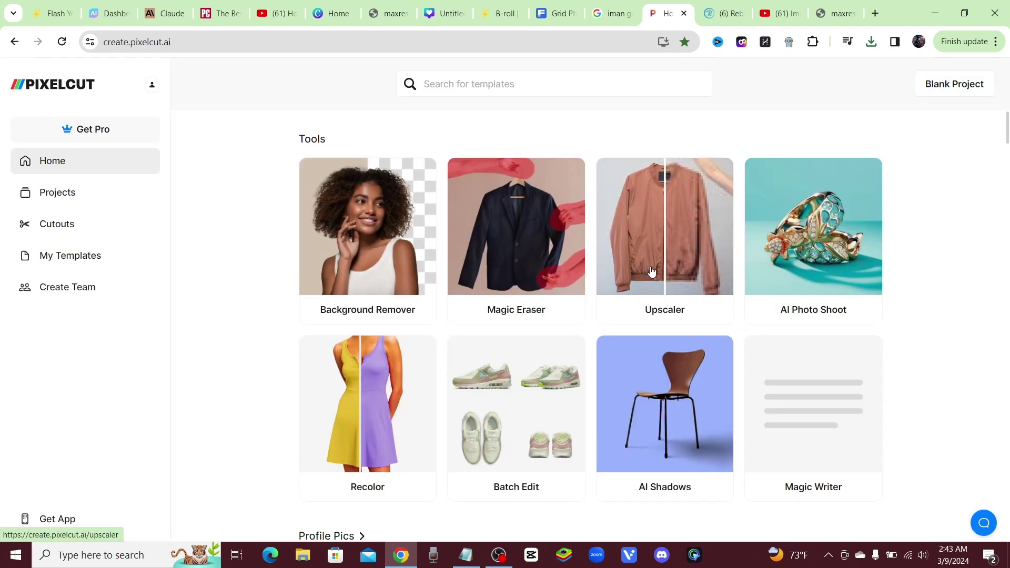
Upscale the man's cutout 2x with Pixelcut's Upscaler, and upload the result to the Canva design.
click(648, 270)
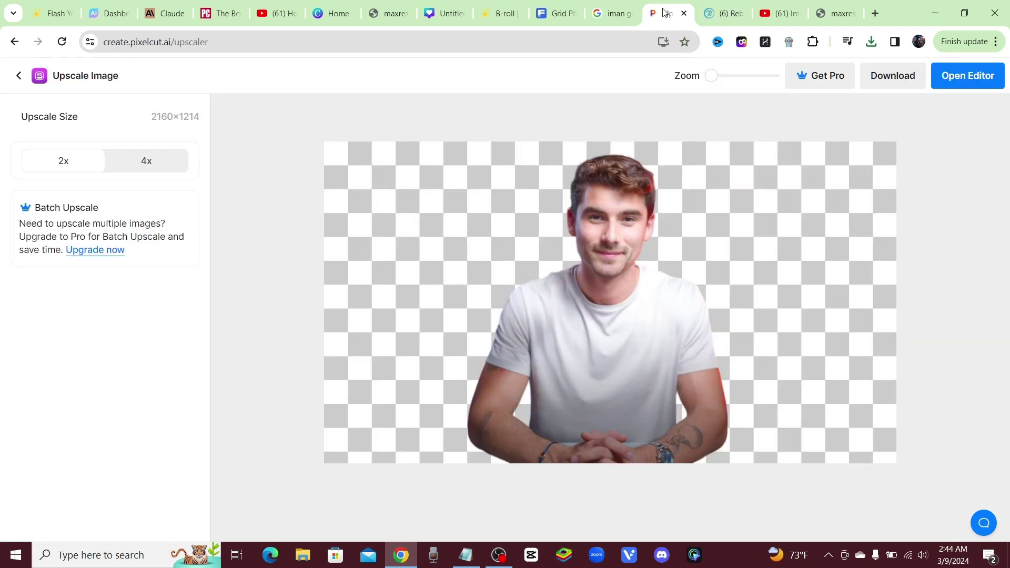
click(444, 18)
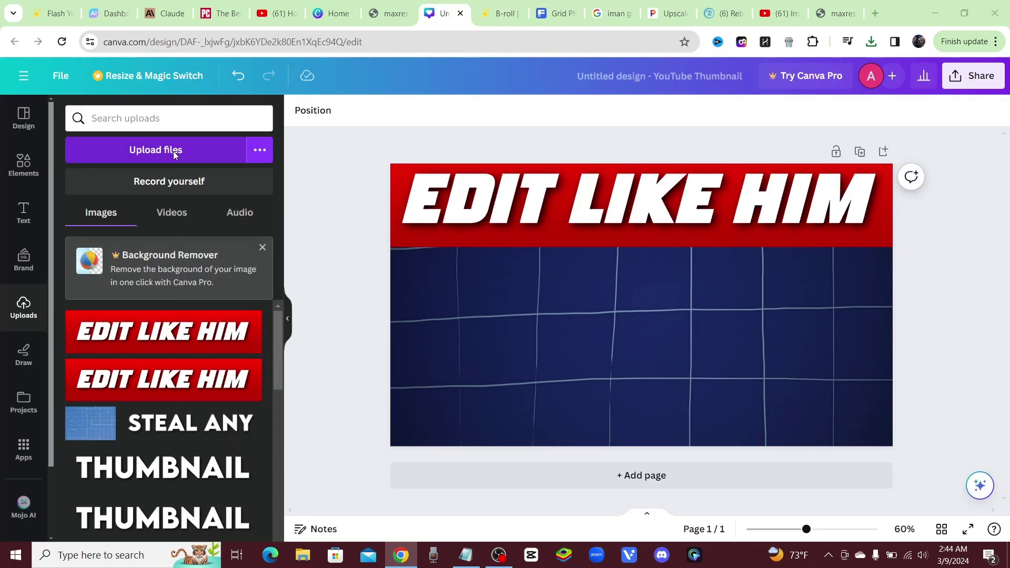
click(173, 151)
double_click(384, 212)
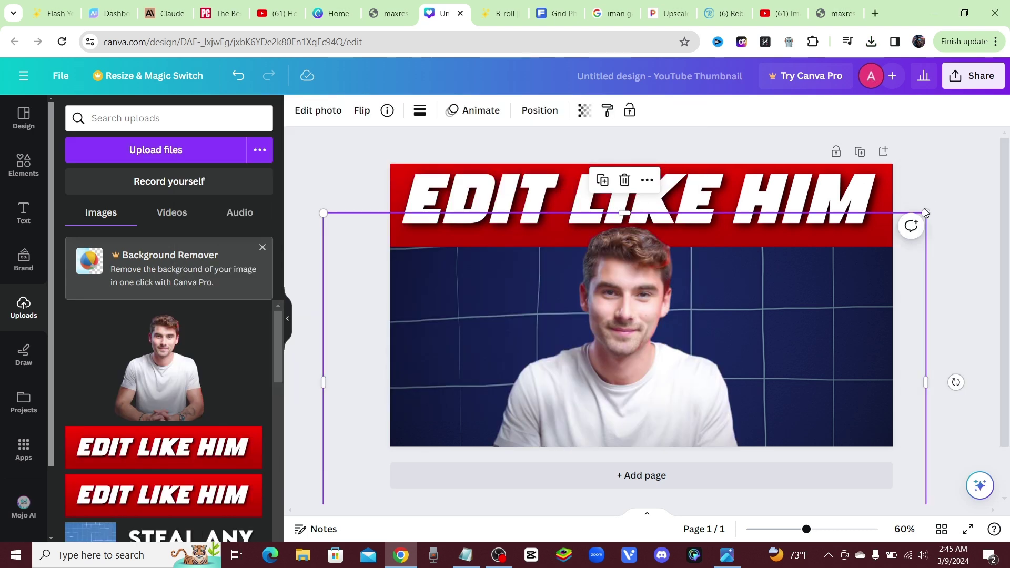
Enlarge the man's cutout, crop its empty sides, and center it with the hair overlapping the red banner, as in the reference thumbnail.
drag(925, 213, 998, 150)
drag(701, 331, 643, 395)
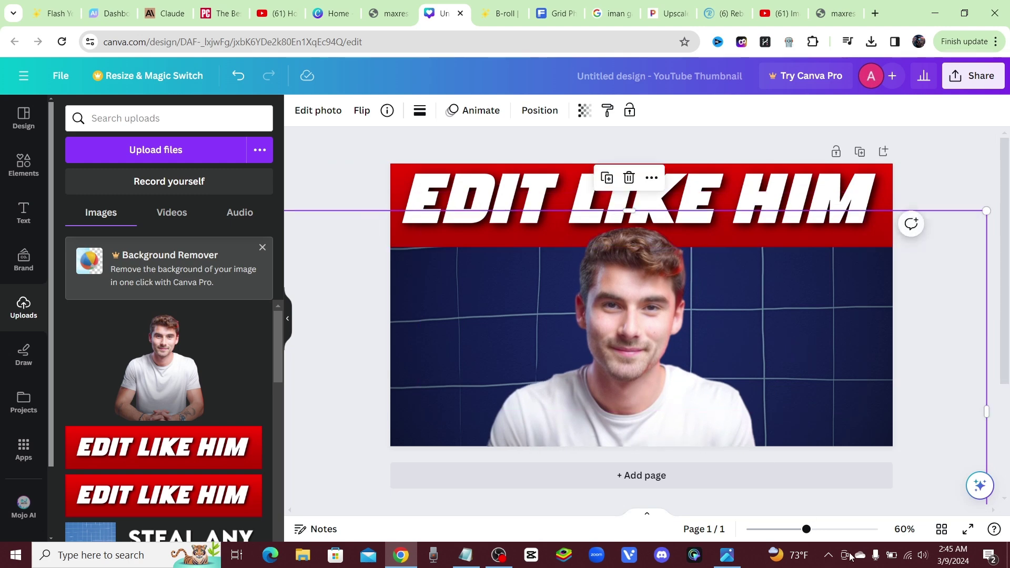
click(727, 559)
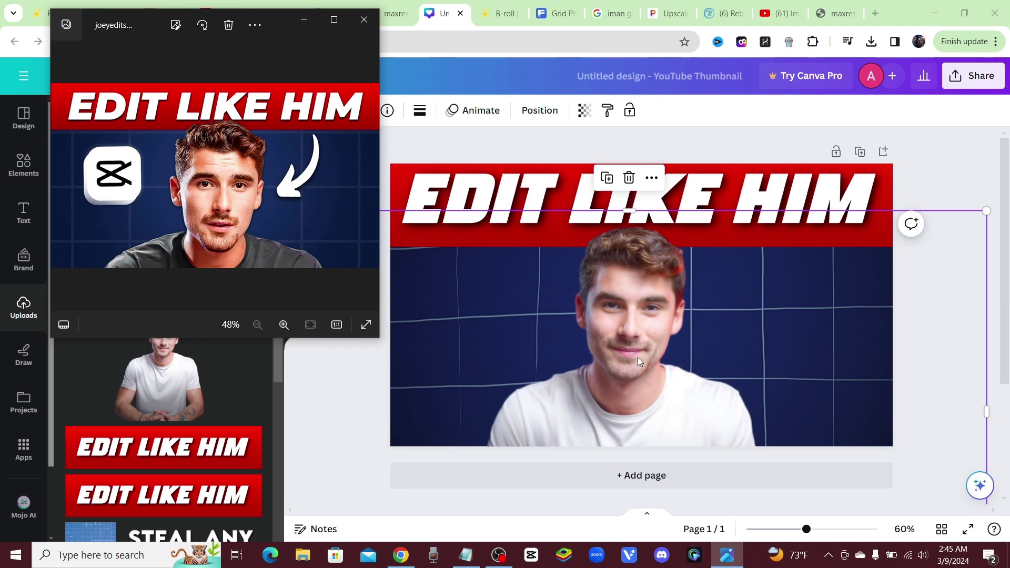
drag(987, 214, 814, 218)
click(131, 216)
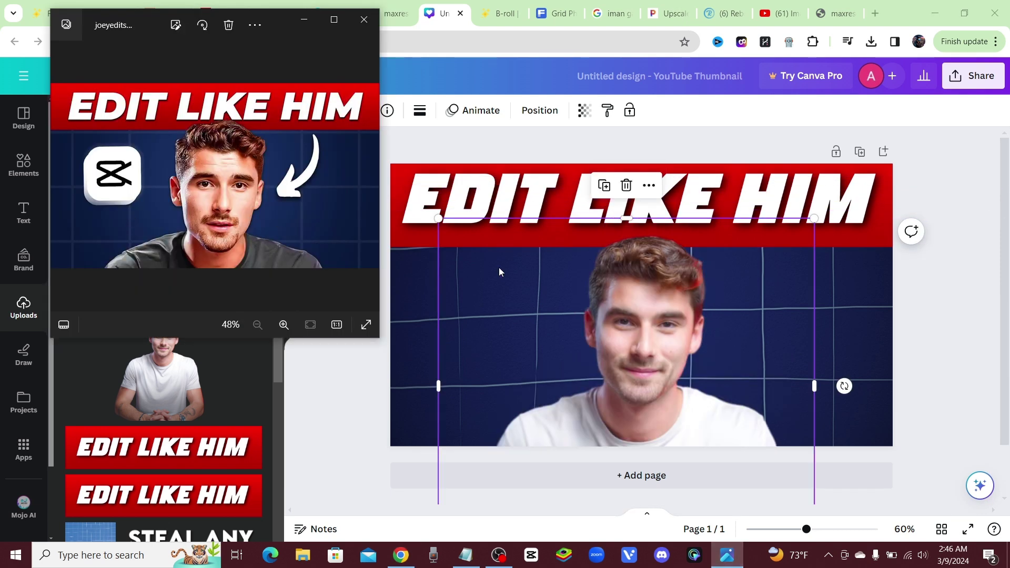
drag(645, 267, 643, 255)
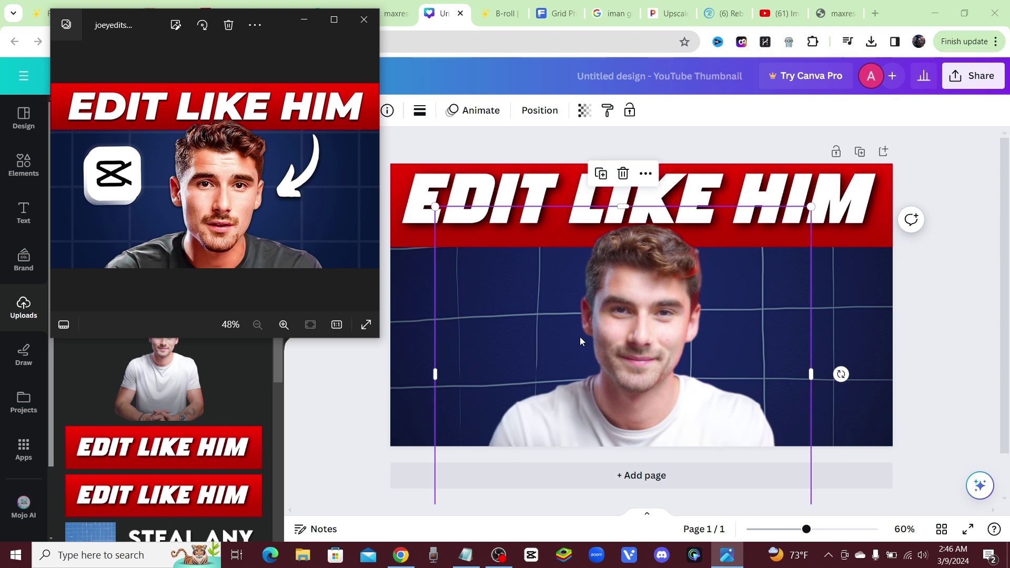
click(304, 21)
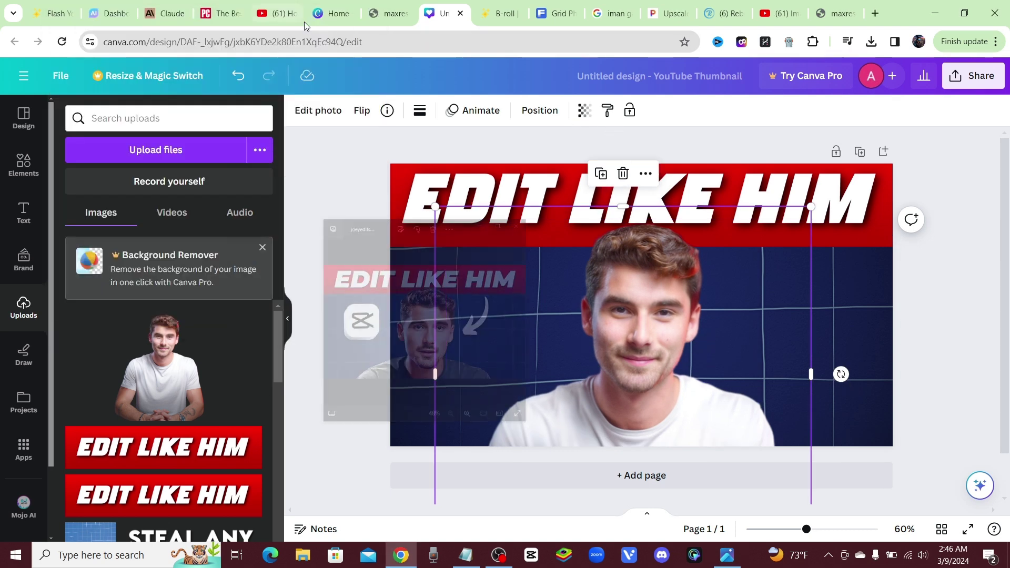
Adjust the man's photo to sharpness 77, clarity -27, vibrance 27 and saturation 53, comparing it with the reference thumbnail.
click(317, 110)
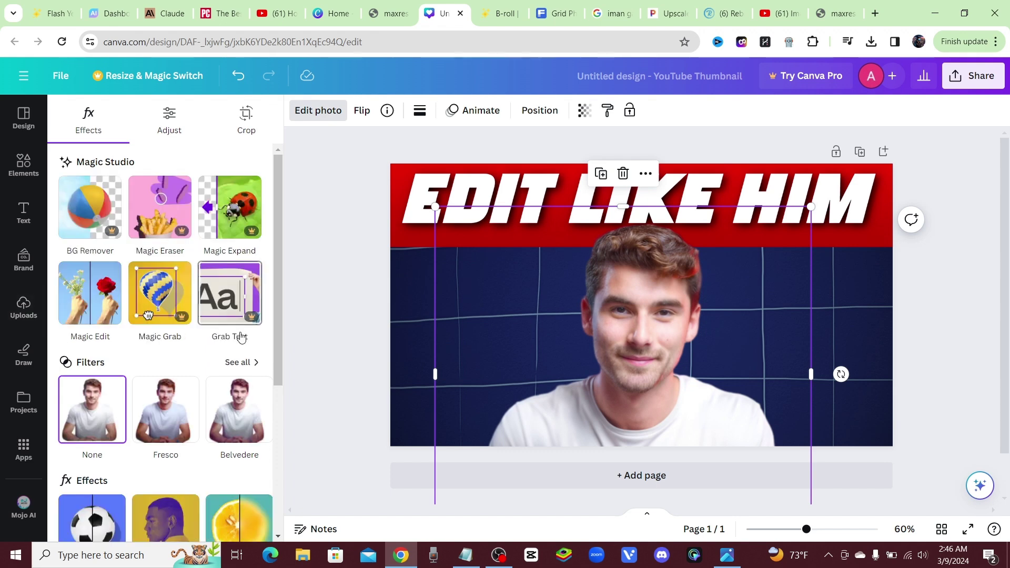
click(169, 118)
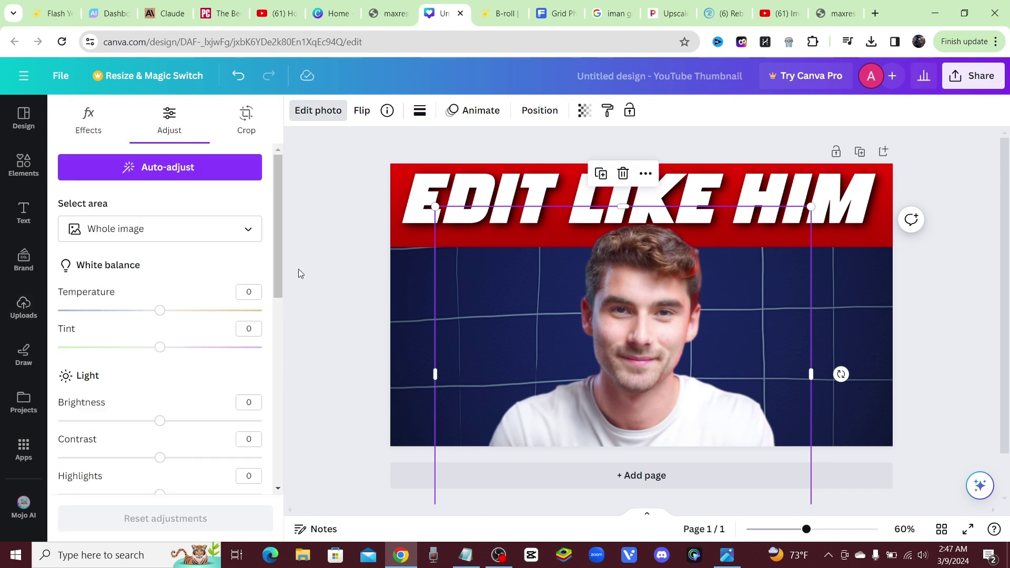
scroll(280, 225, down, 8)
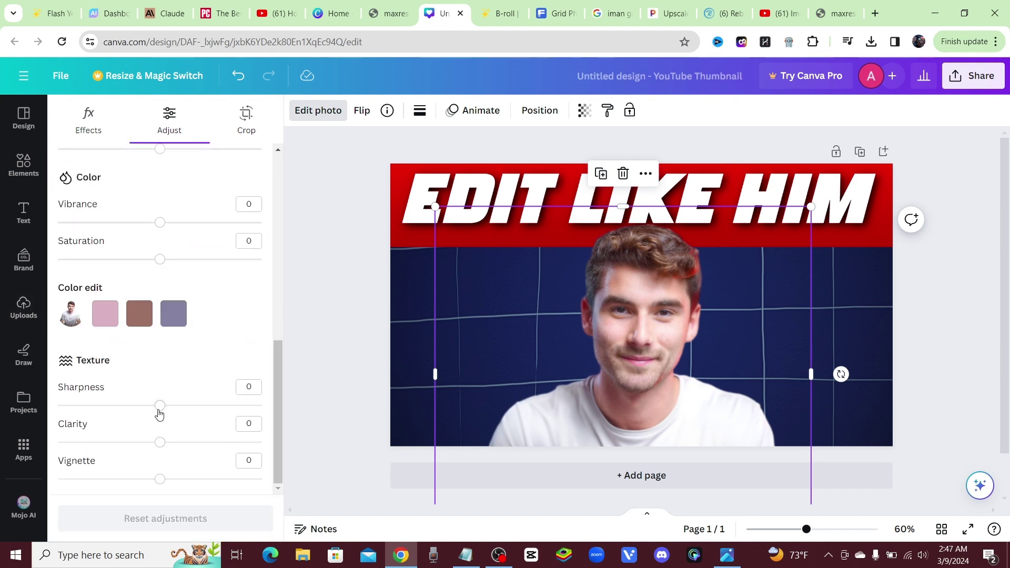
drag(160, 411, 198, 418)
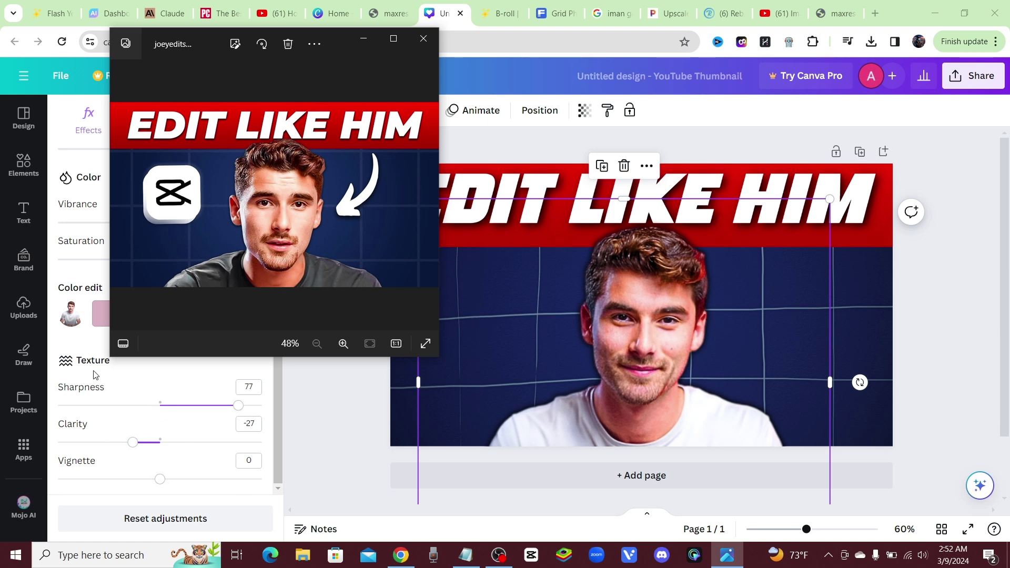
scroll(95, 374, up, 4)
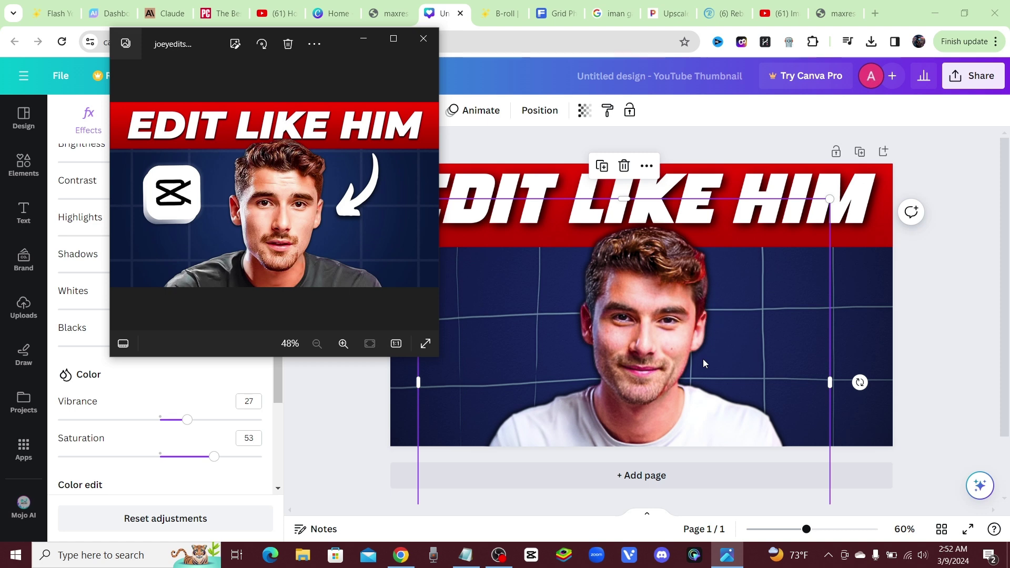
click(335, 180)
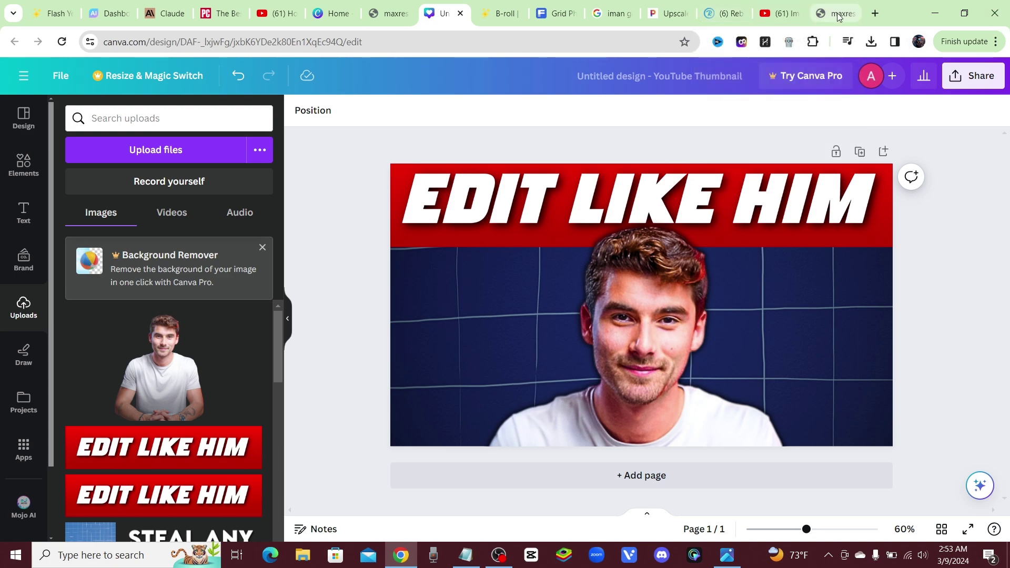
Search Google Images for "capcut logo" and save the App Store image of the white rounded CapCut icon.
click(611, 13)
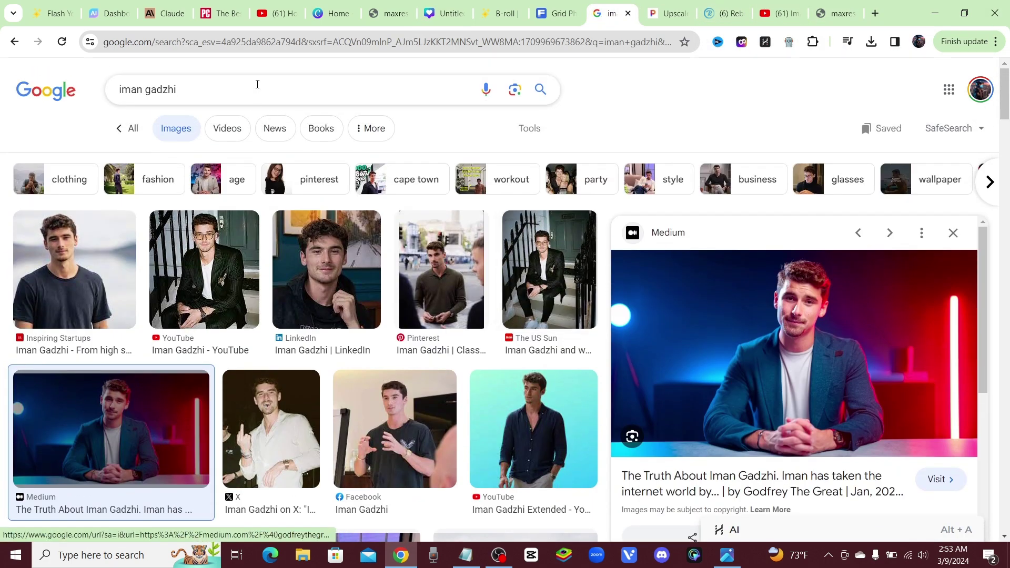
triple_click(257, 84)
text(cap)
key(Down)
key(Return)
scroll(563, 300, down, 2)
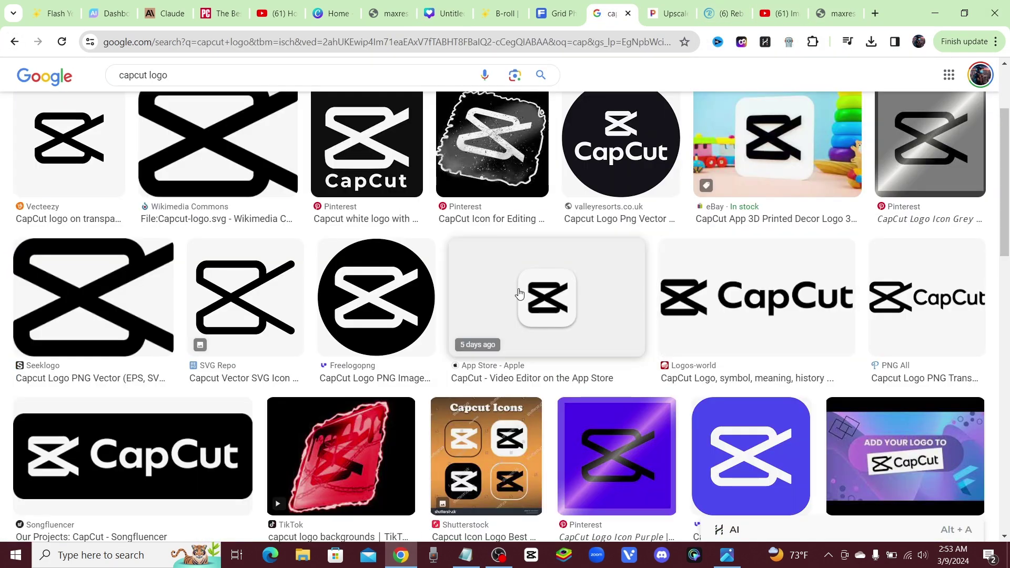
click(562, 300)
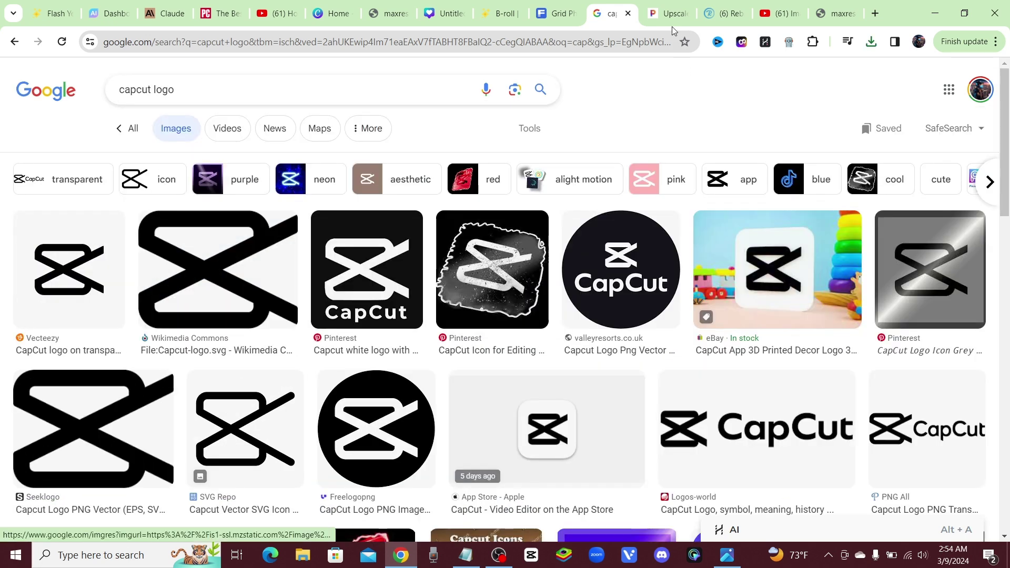
Switch to Pixelcut, remove the CapCut icon's background, download the cutout in standard quality, and close the result.
click(664, 14)
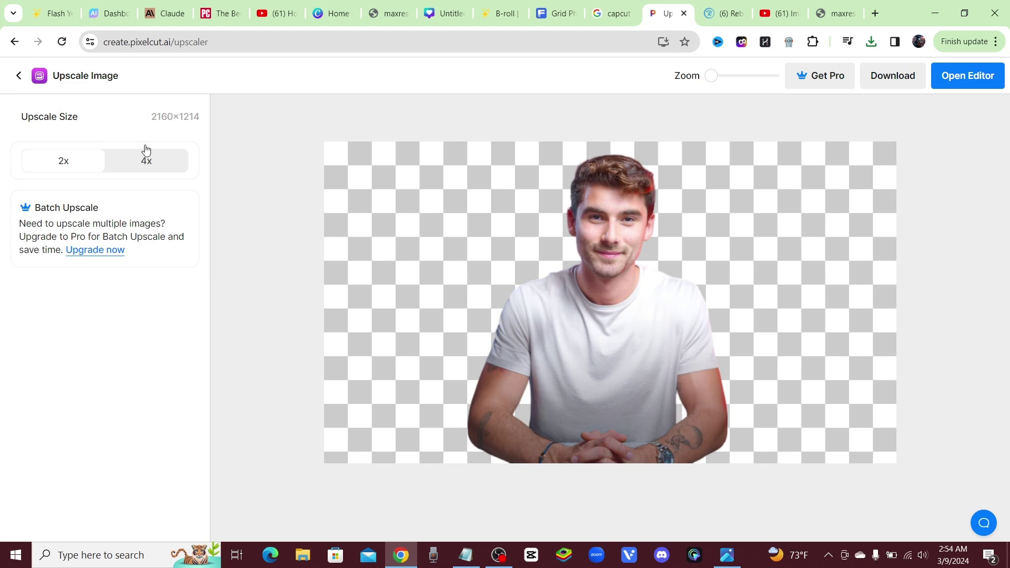
click(24, 75)
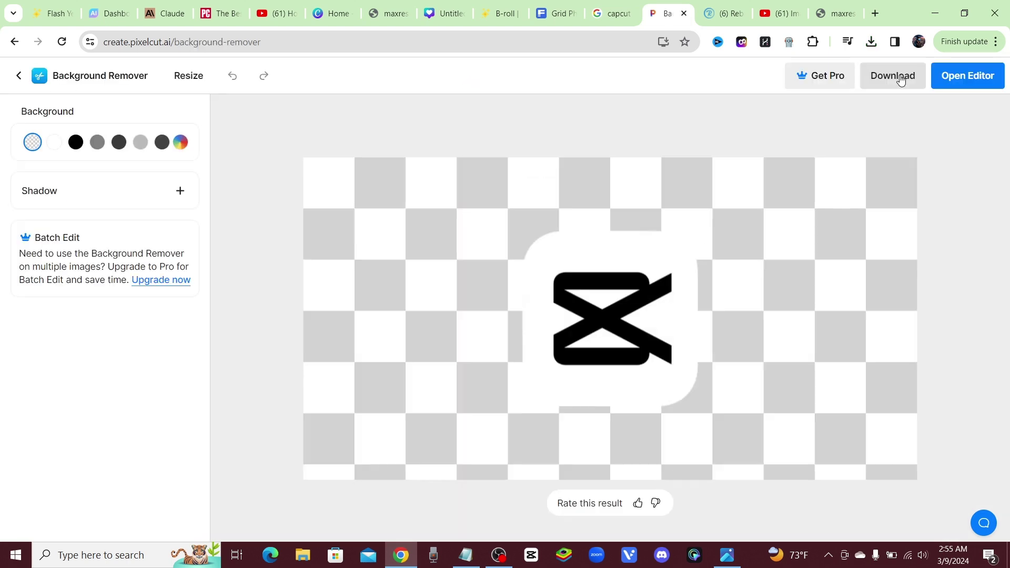
click(903, 76)
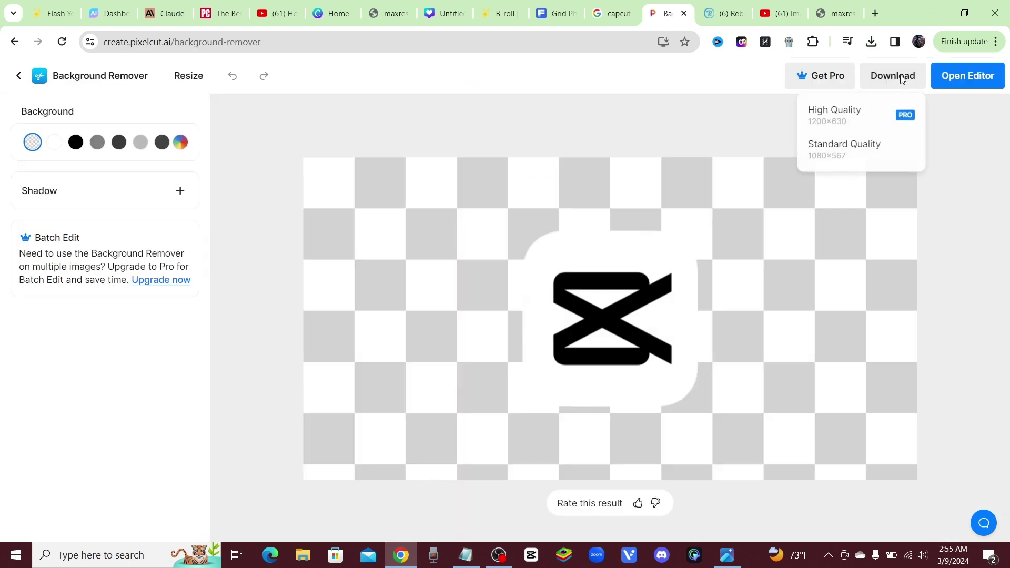
click(832, 143)
click(20, 78)
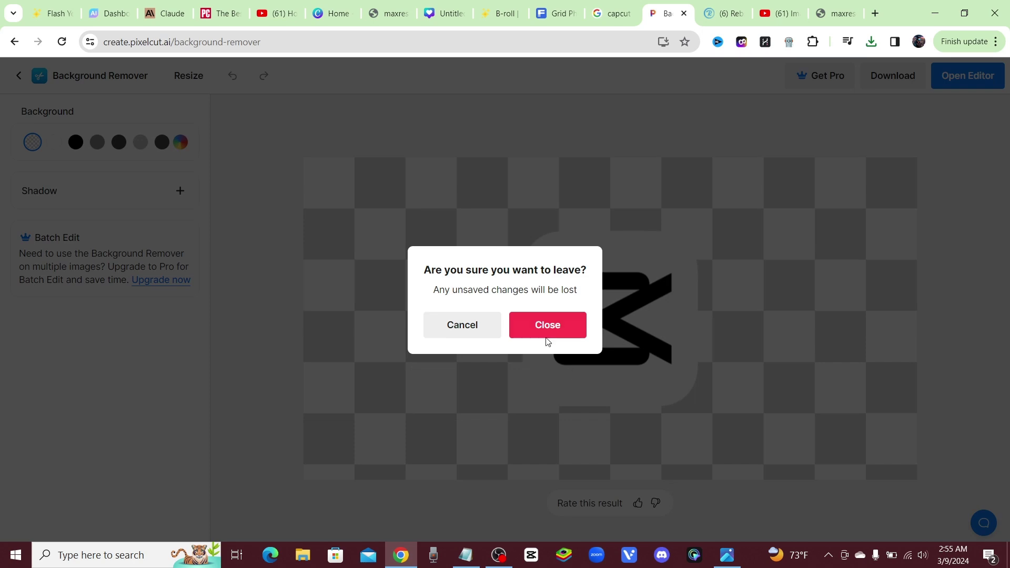
click(547, 323)
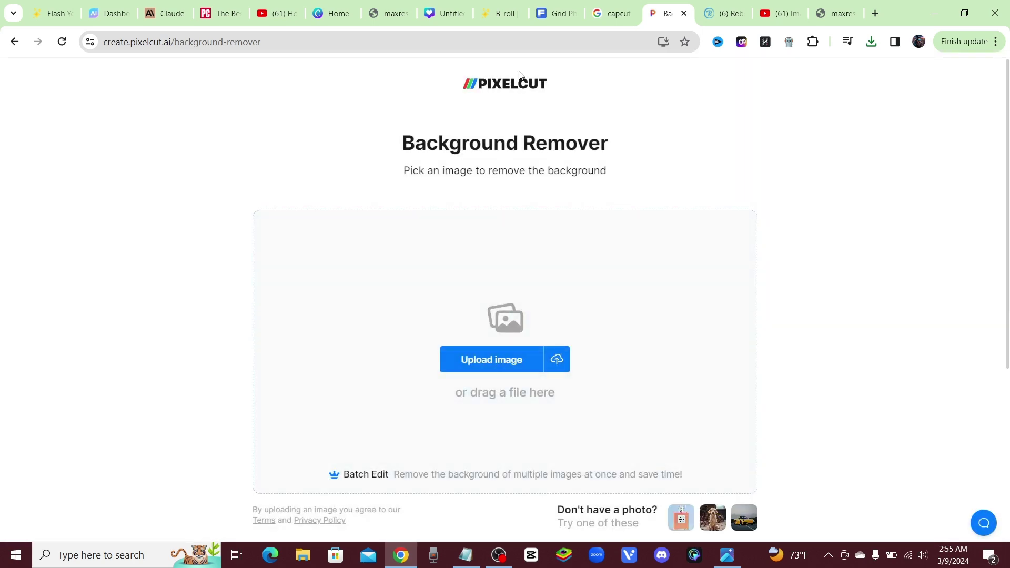
Upscale the CapCut icon cutout 2x with Pixelcut's Upscaler and download the result.
click(518, 80)
click(703, 255)
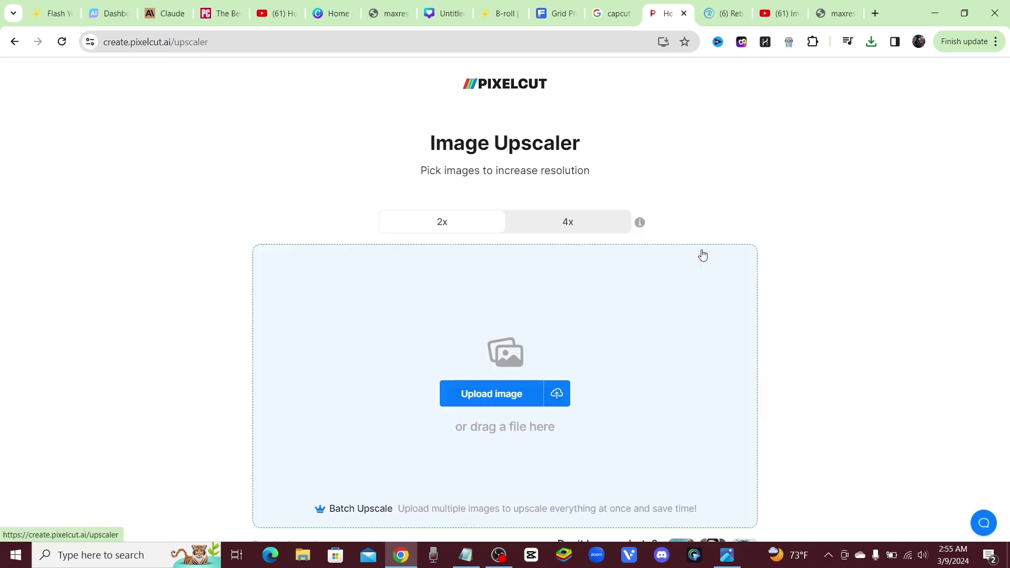
click(491, 394)
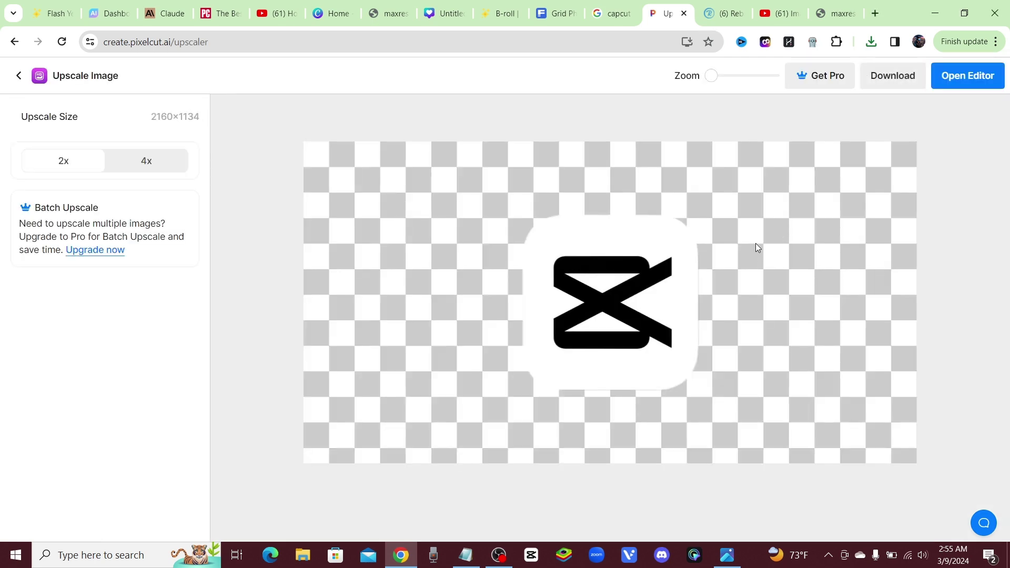
click(907, 75)
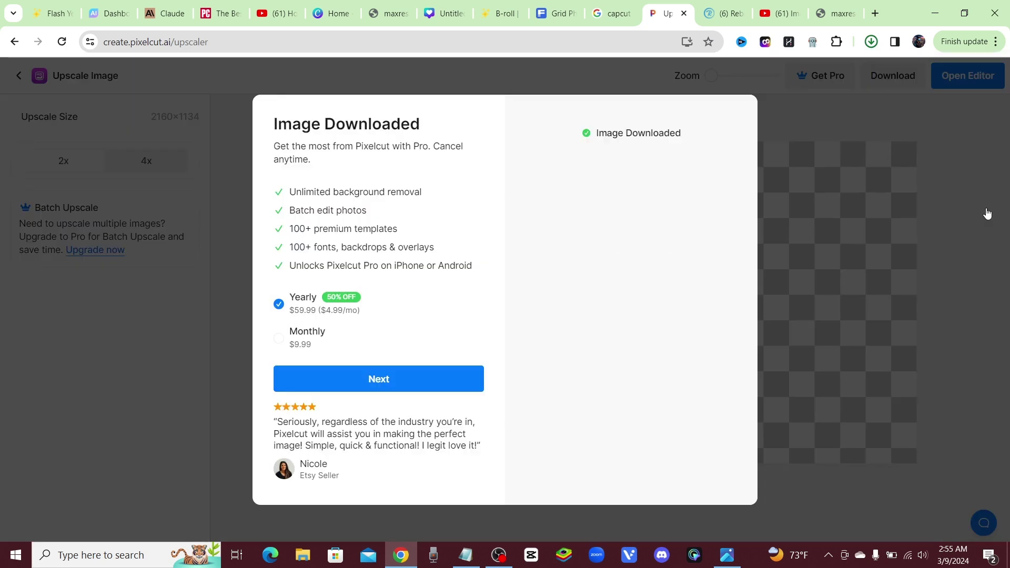
click(976, 164)
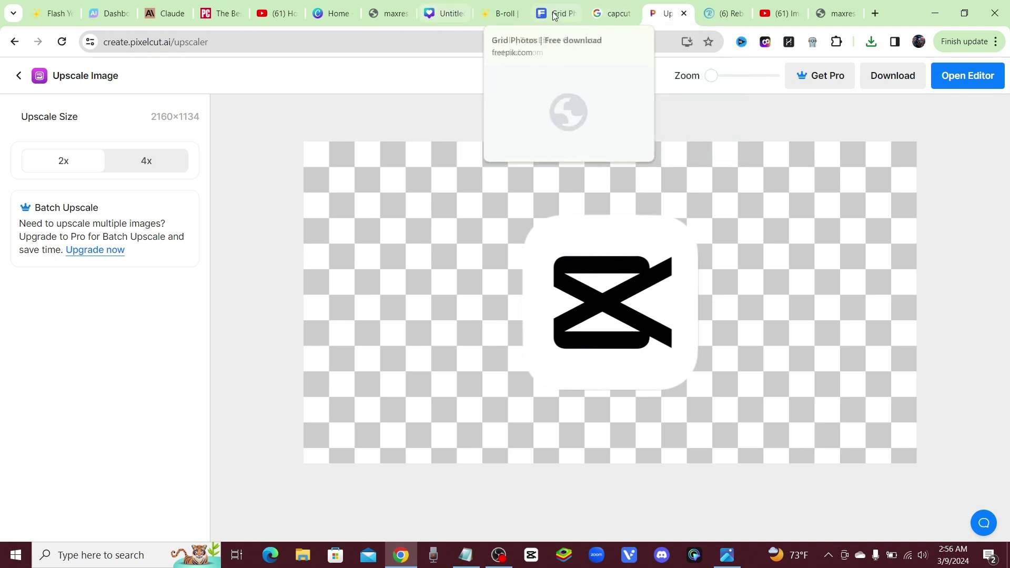
Switch to the Canva design, add the upscaled CapCut icon beside the man's face, and move the reference thumbnail clear of it.
click(445, 14)
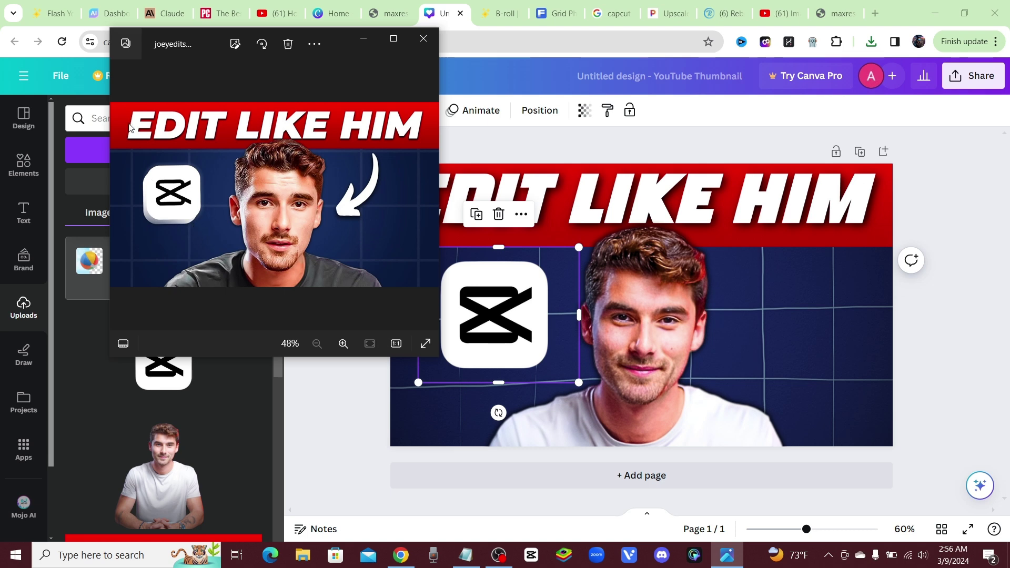
drag(338, 45, 868, 101)
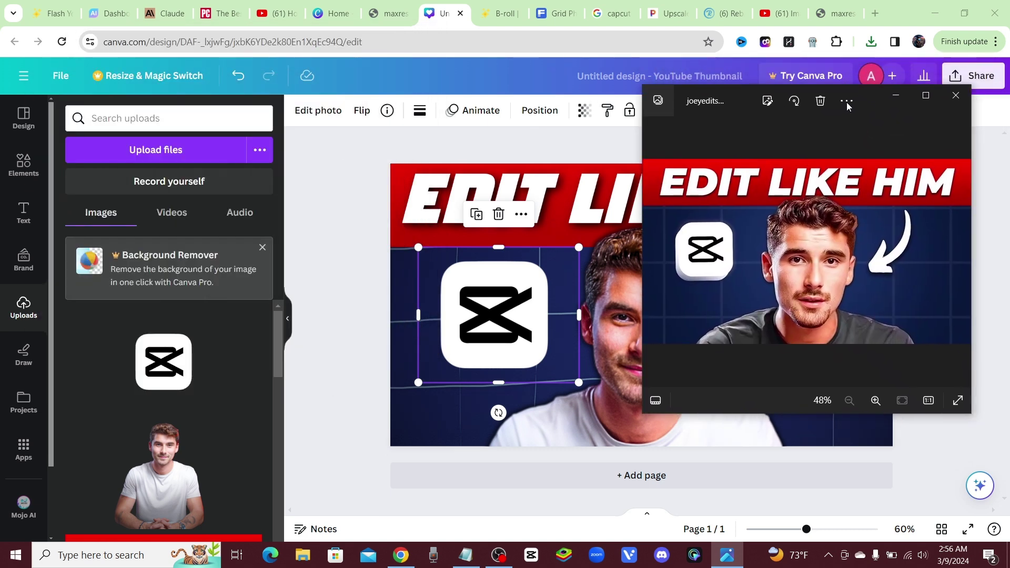
Tilt the CapCut icon slightly counterclockwise, shrink it, and position it in the blue area beside the man's face, matching the reference thumbnail.
click(502, 410)
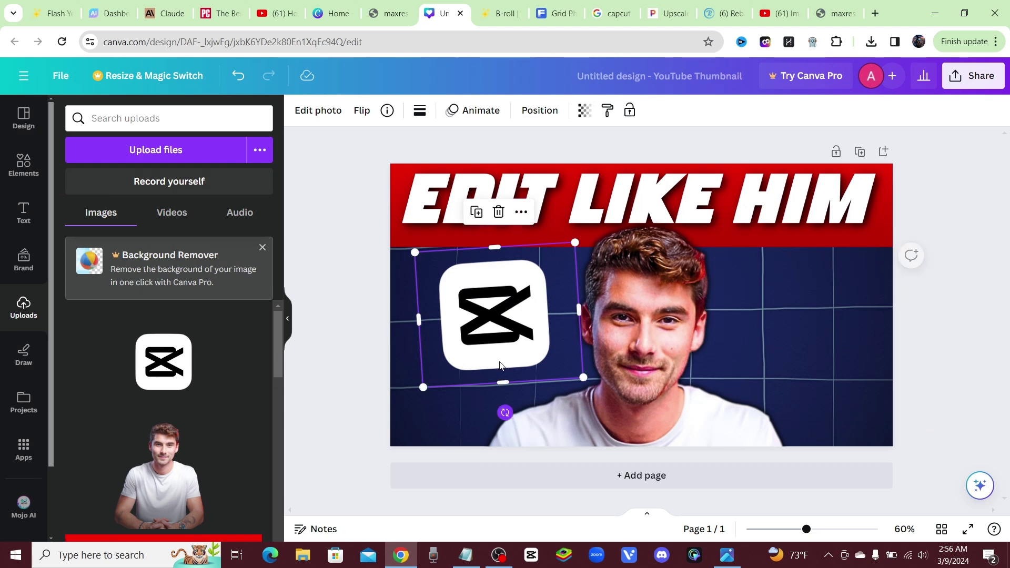
drag(503, 410, 493, 338)
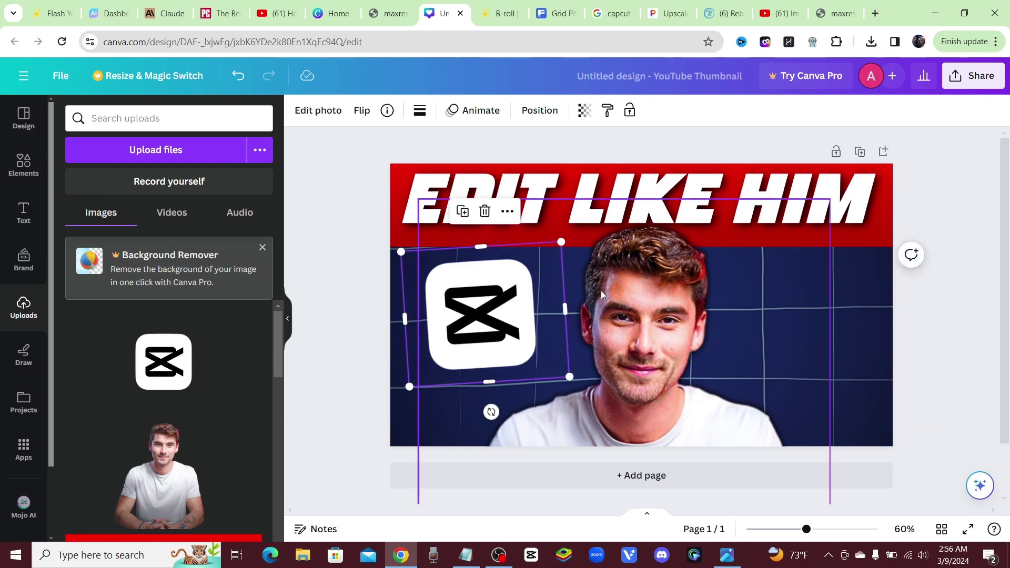
click(725, 556)
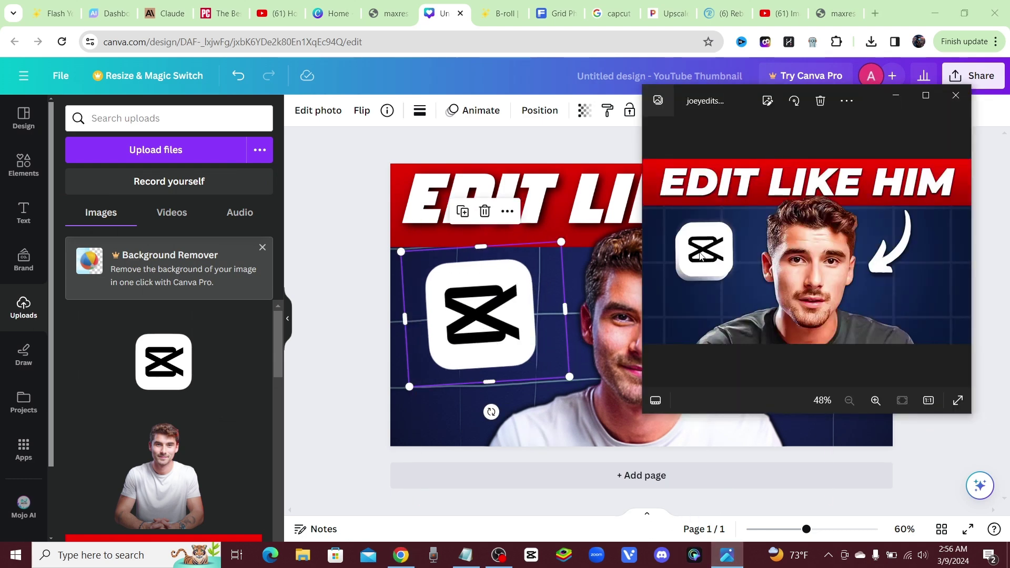
click(493, 413)
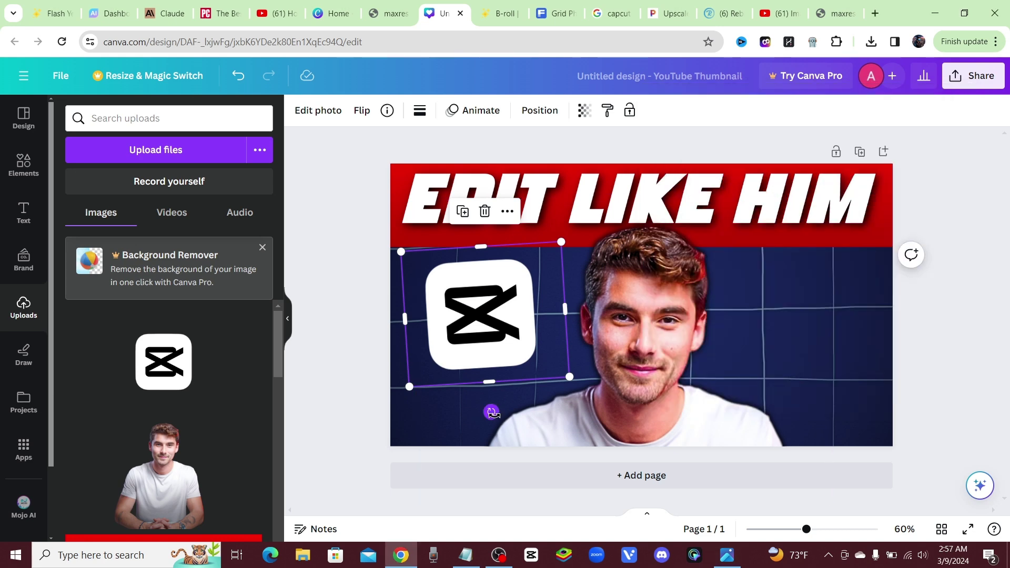
drag(492, 412, 489, 412)
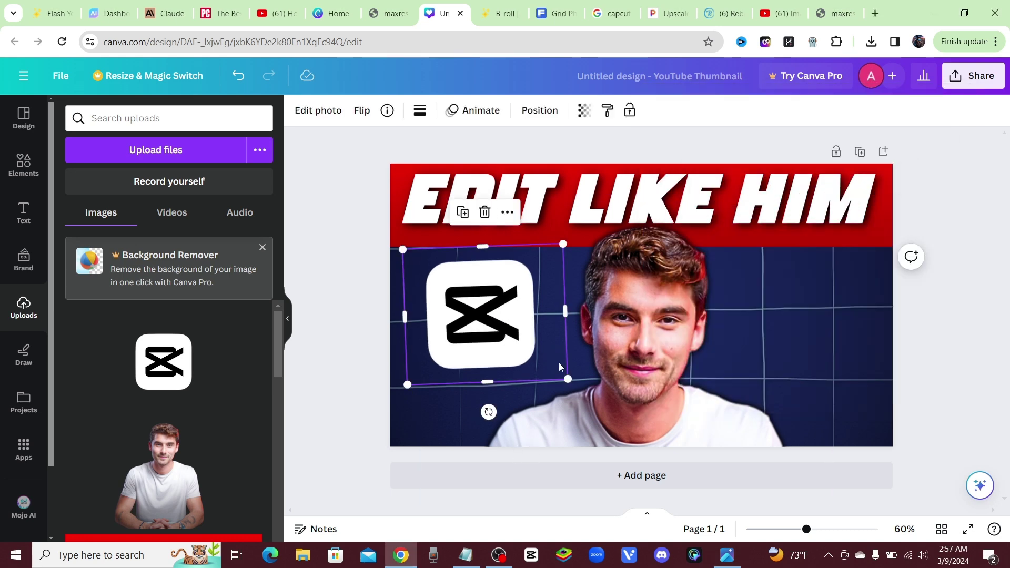
drag(567, 377, 537, 356)
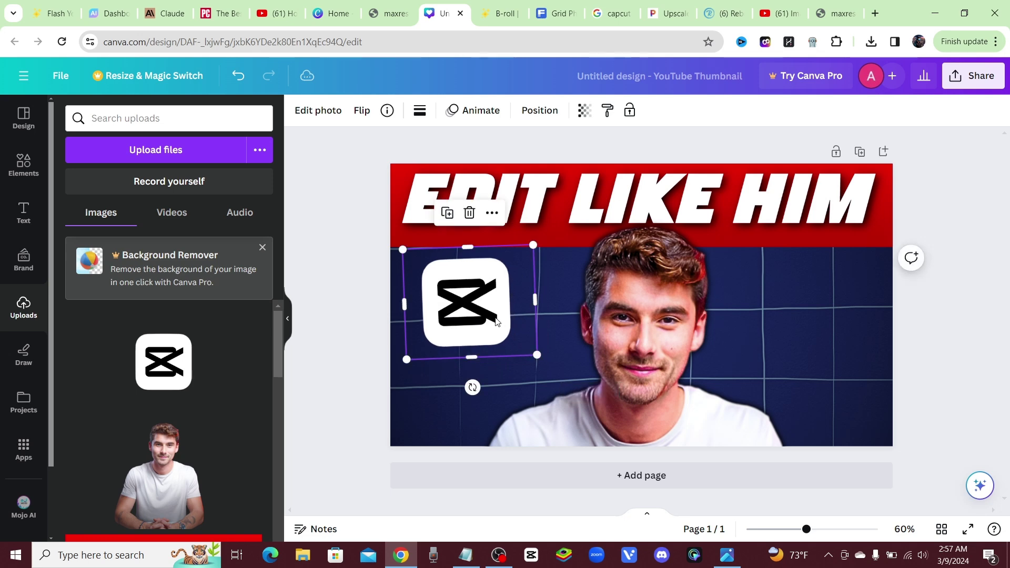
drag(497, 319, 497, 323)
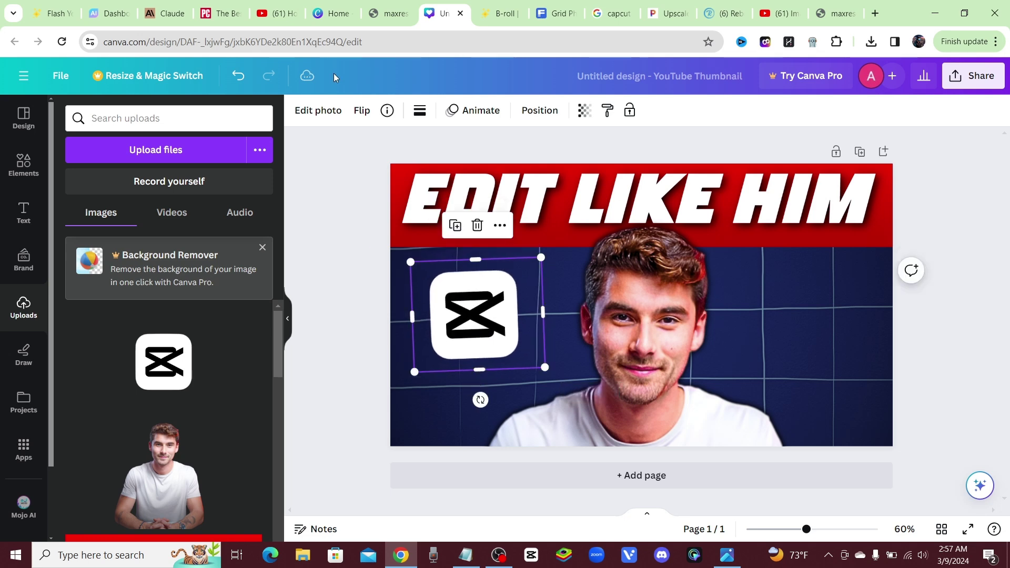
Give the CapCut icon a grey Drop shadow with intensity 100 and angle 43.
click(314, 110)
scroll(152, 452, down, 5)
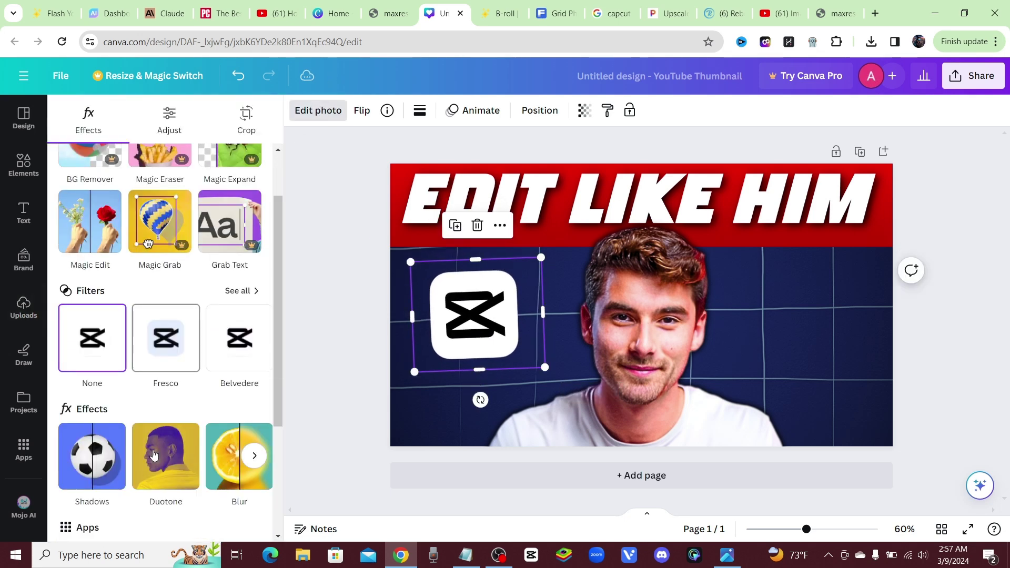
click(92, 283)
click(165, 263)
click(252, 498)
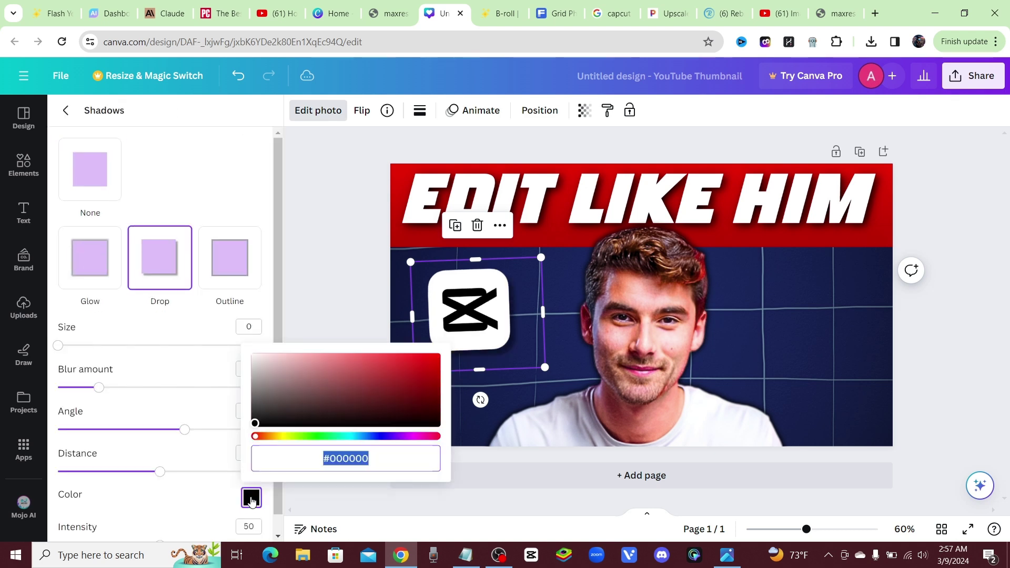
click(255, 395)
drag(230, 353, 255, 360)
scroll(244, 264, down, 1)
click(145, 411)
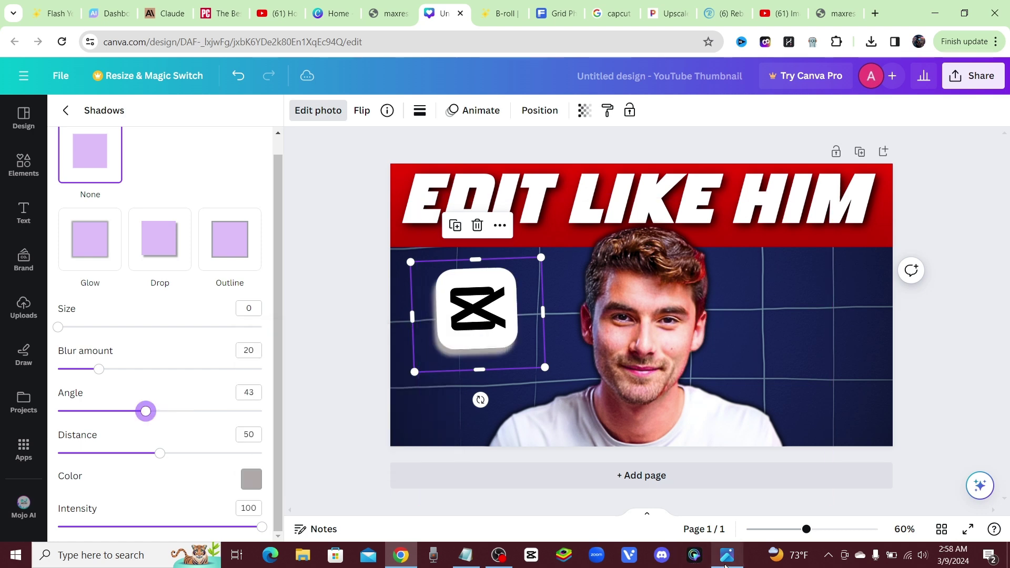
Compare the icon with the reference thumbnail and set its shadow's blur amount to 0 for a solid 3D edge.
click(727, 555)
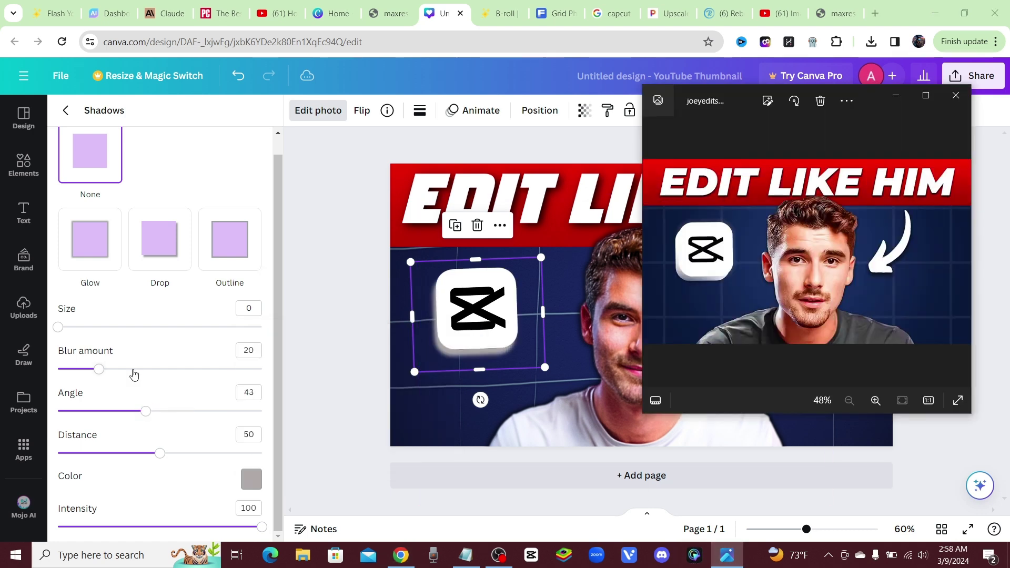
click(100, 372)
drag(99, 369, 205, 375)
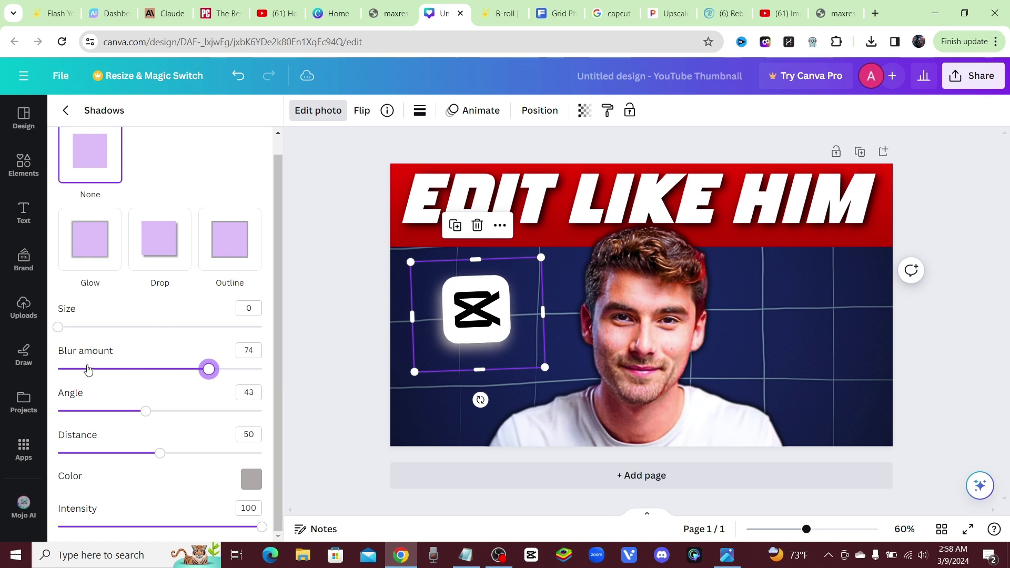
drag(88, 371, 54, 369)
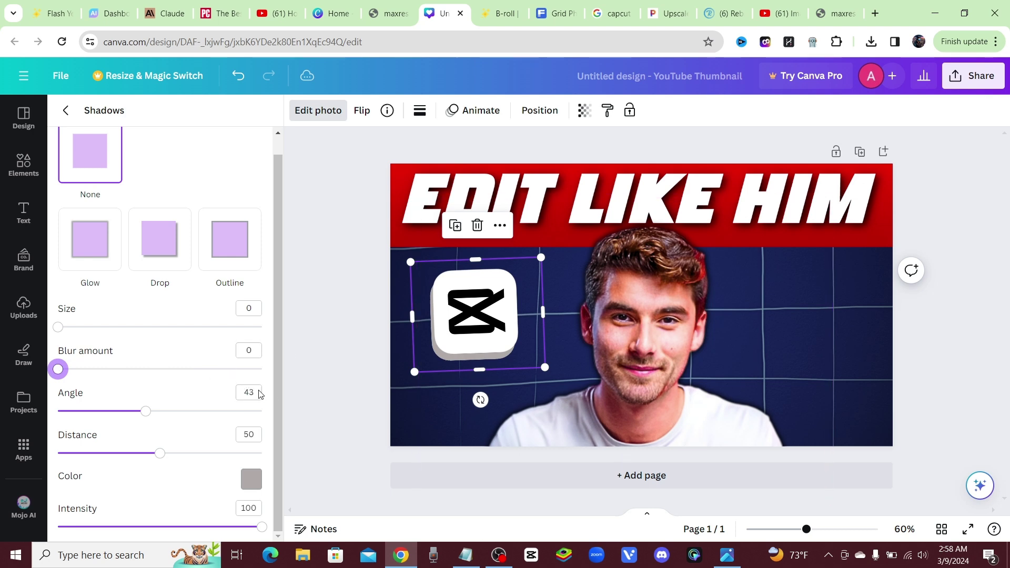
Examine the icon and the curved arrow in the reference thumbnail, and hide the reference again.
mouse_move(730, 558)
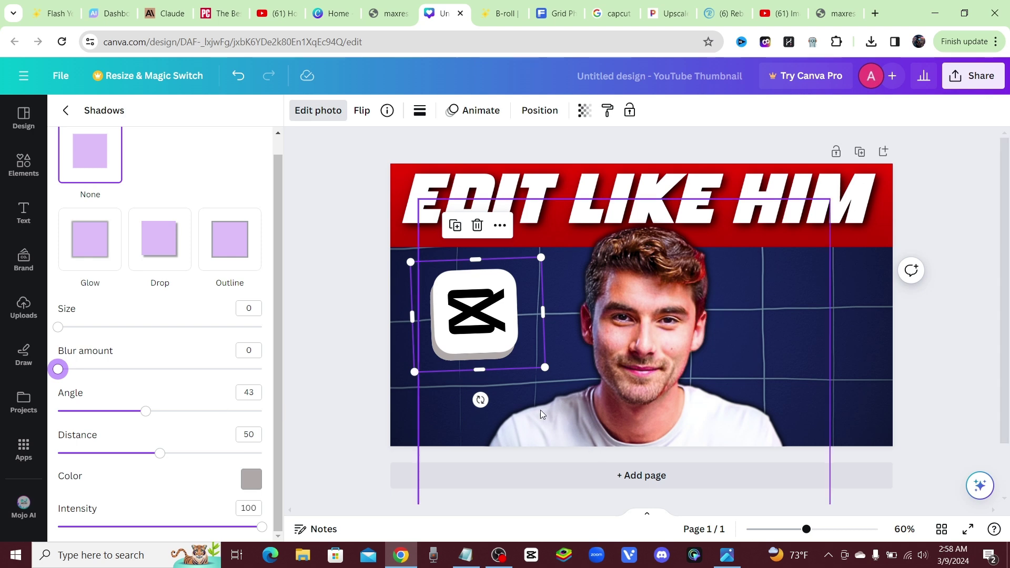
click(727, 556)
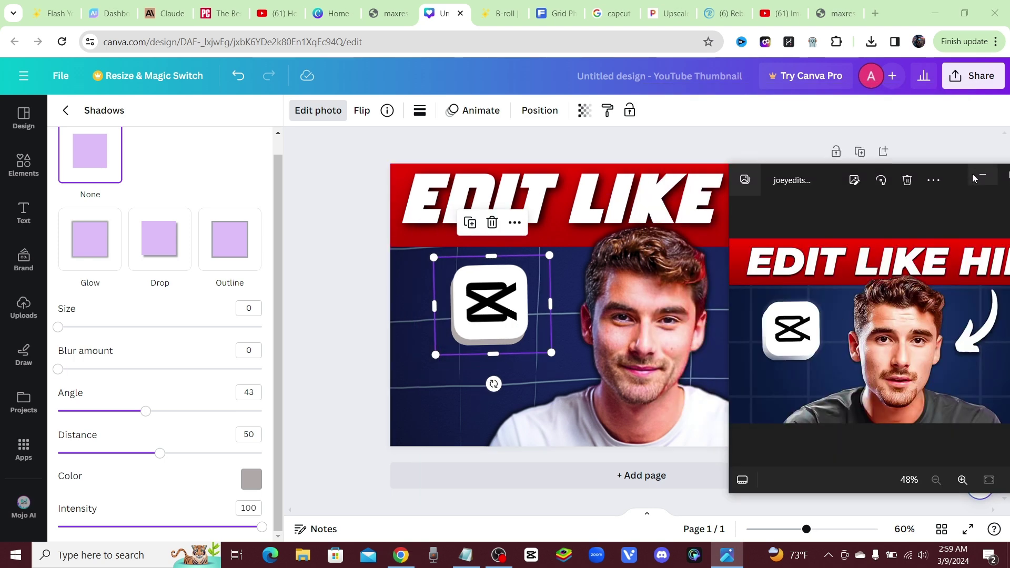
drag(954, 178, 617, 123)
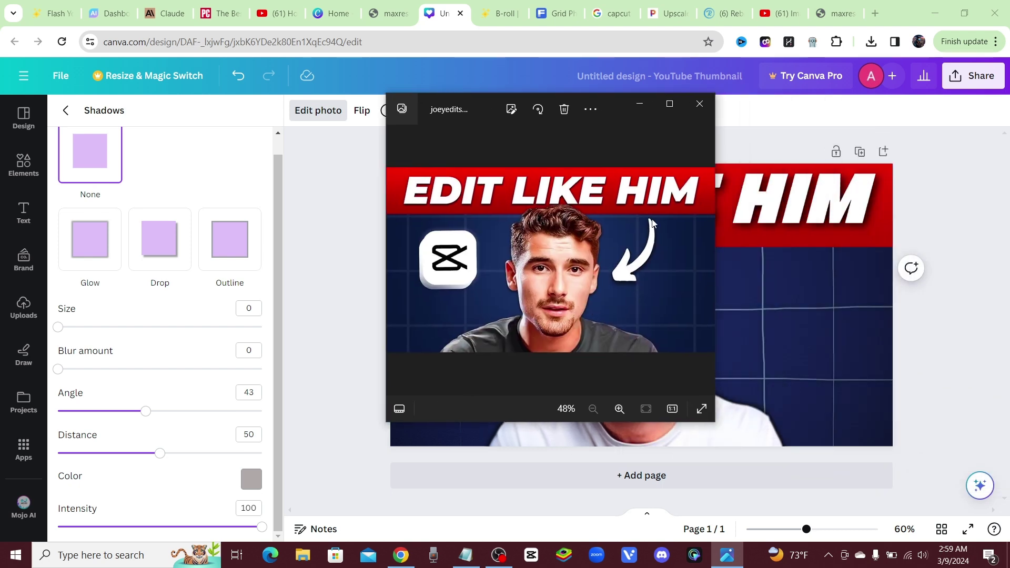
click(640, 104)
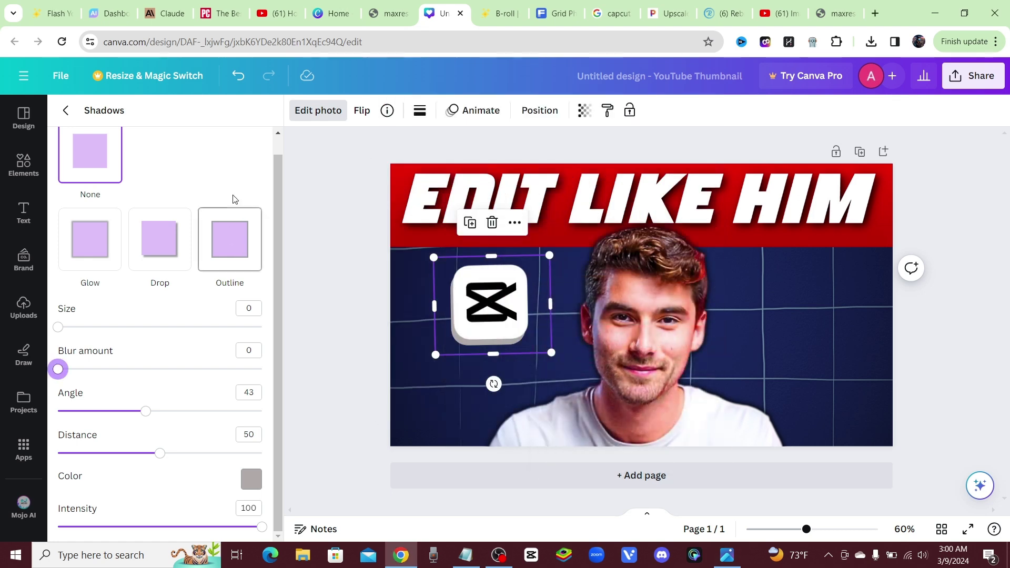
Search Canva's elements for "arrow", browse all matching graphics, and check the arrow's shape in the reference thumbnail.
click(23, 165)
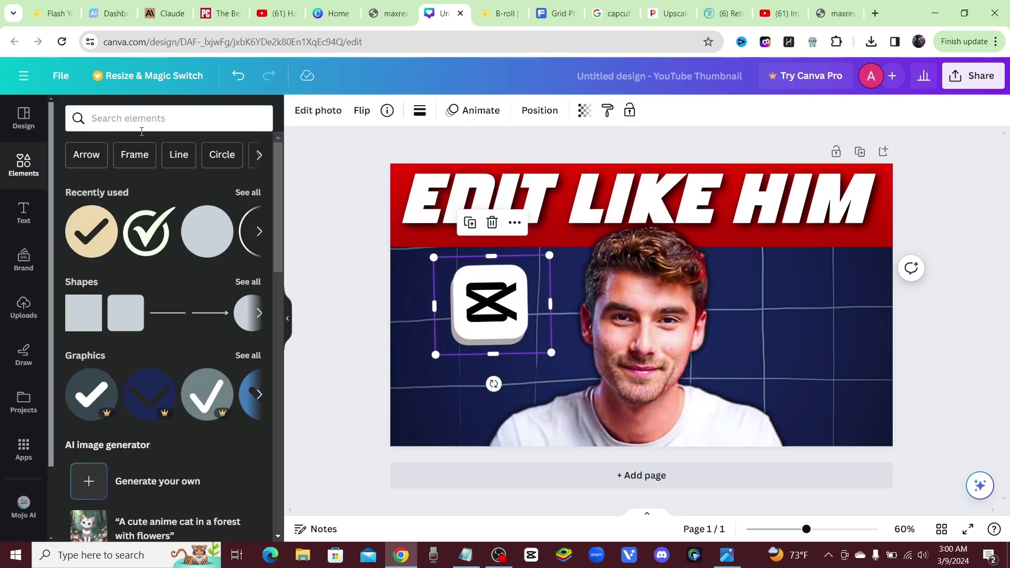
click(143, 119)
text(arrow)
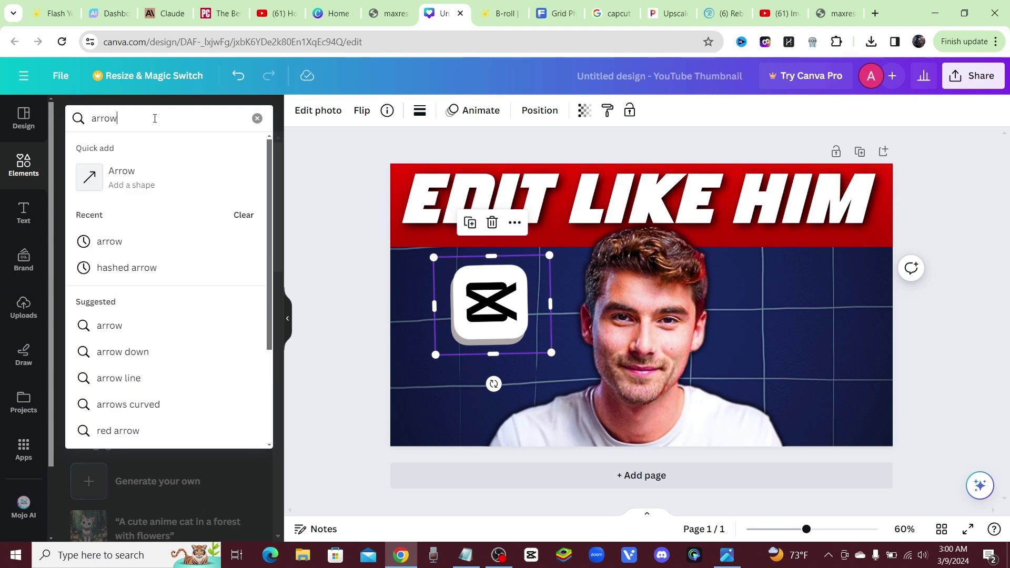
key(Return)
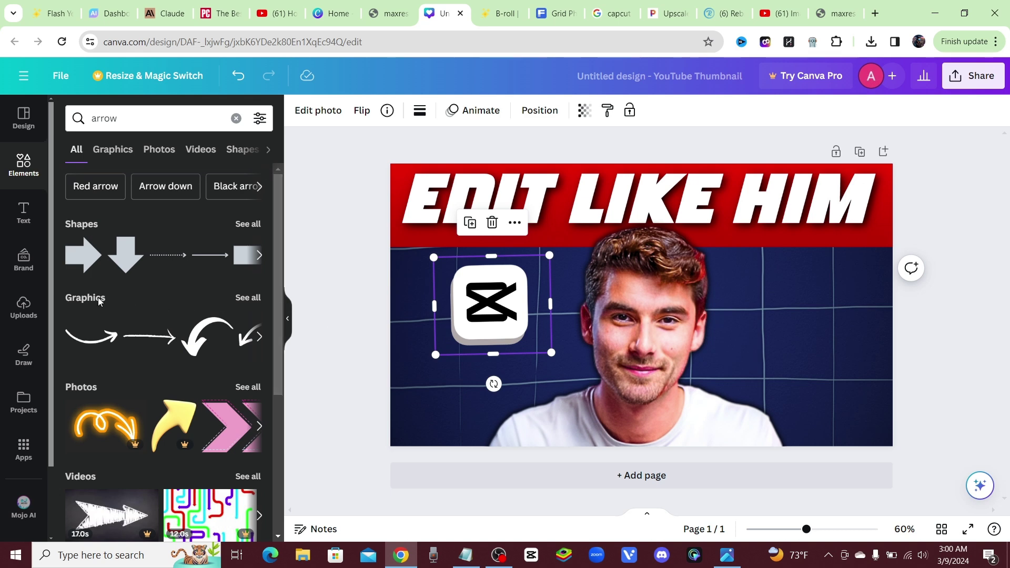
click(250, 298)
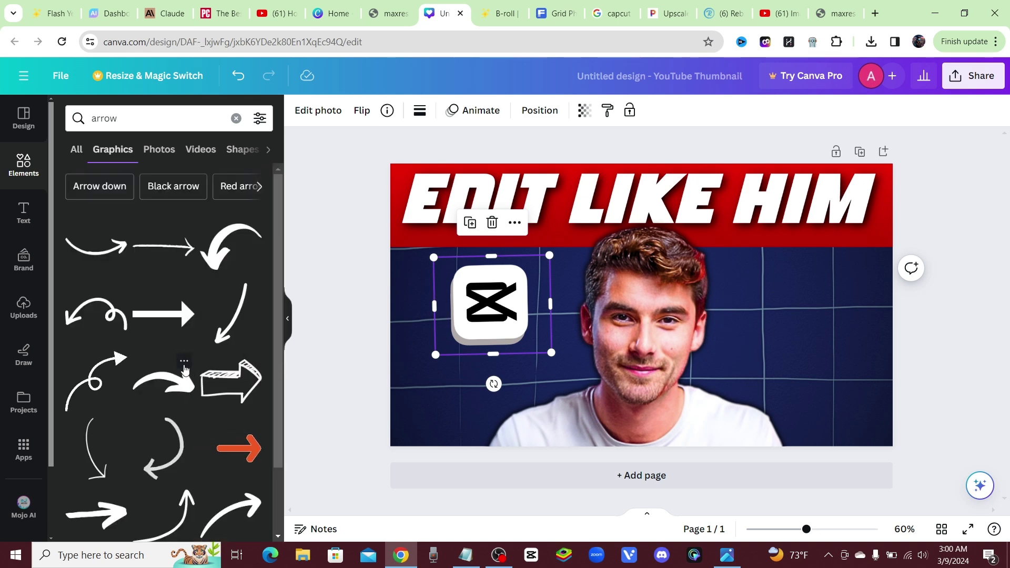
scroll(163, 417, down, 1)
scroll(163, 417, down, 1)
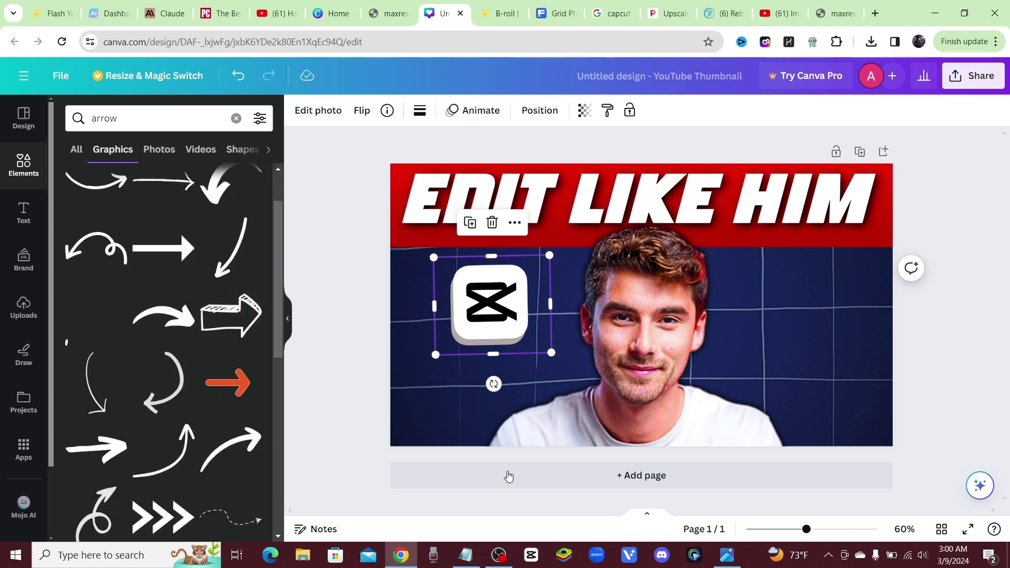
click(725, 556)
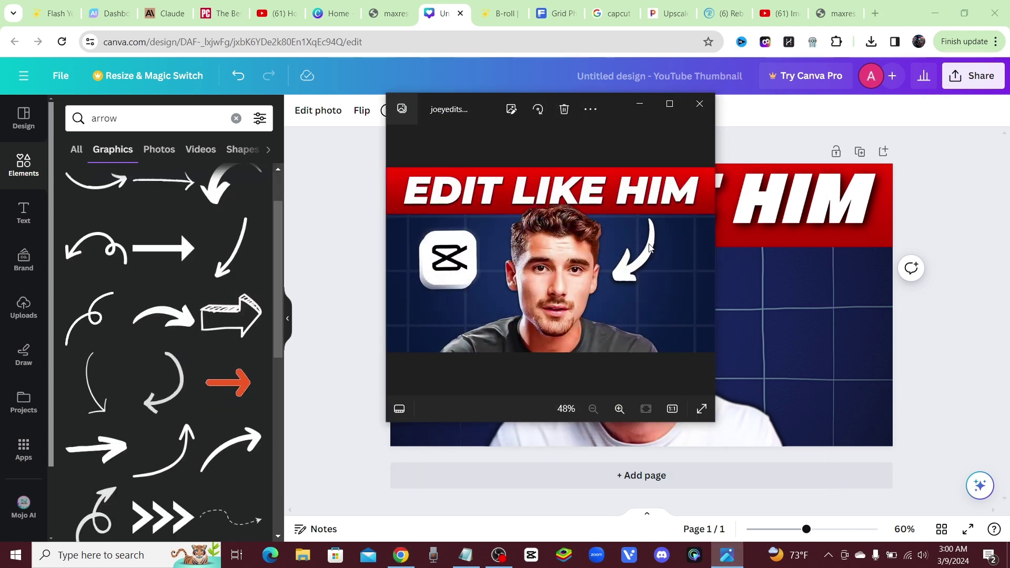
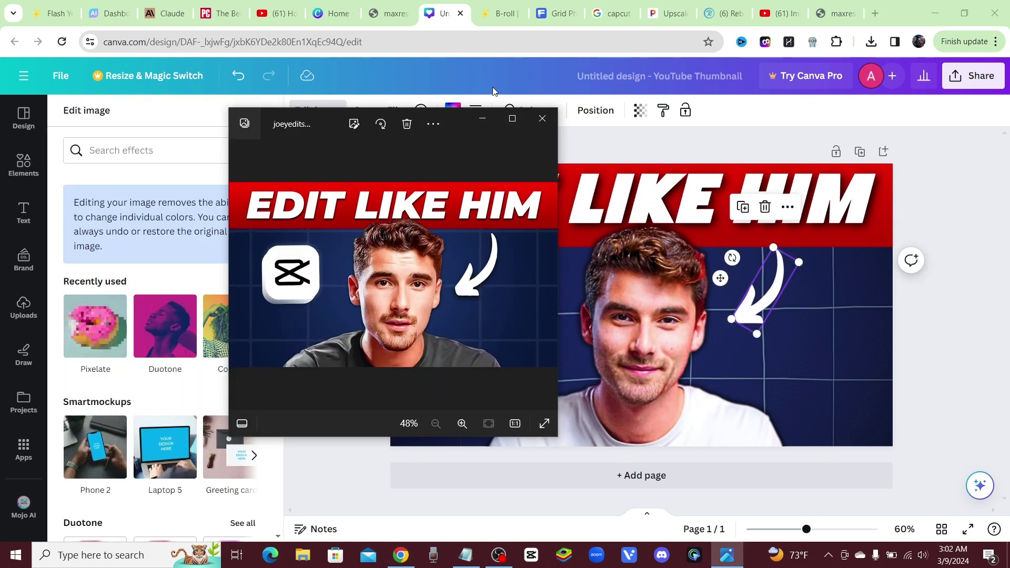
Hide the reference thumbnail, look through the white arrow's image effects for a shadow option, and leave the effects list.
click(483, 122)
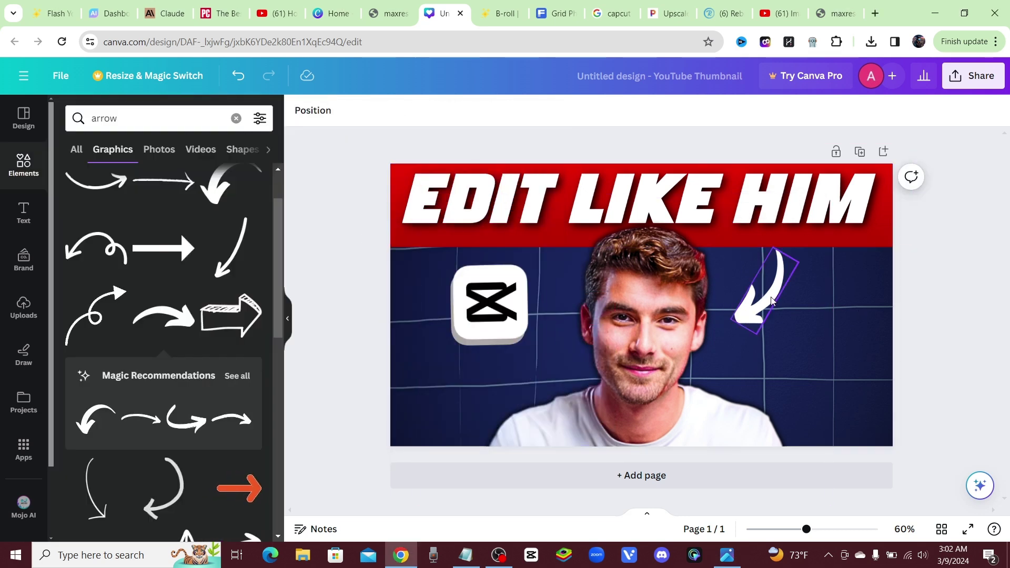
click(760, 299)
click(325, 113)
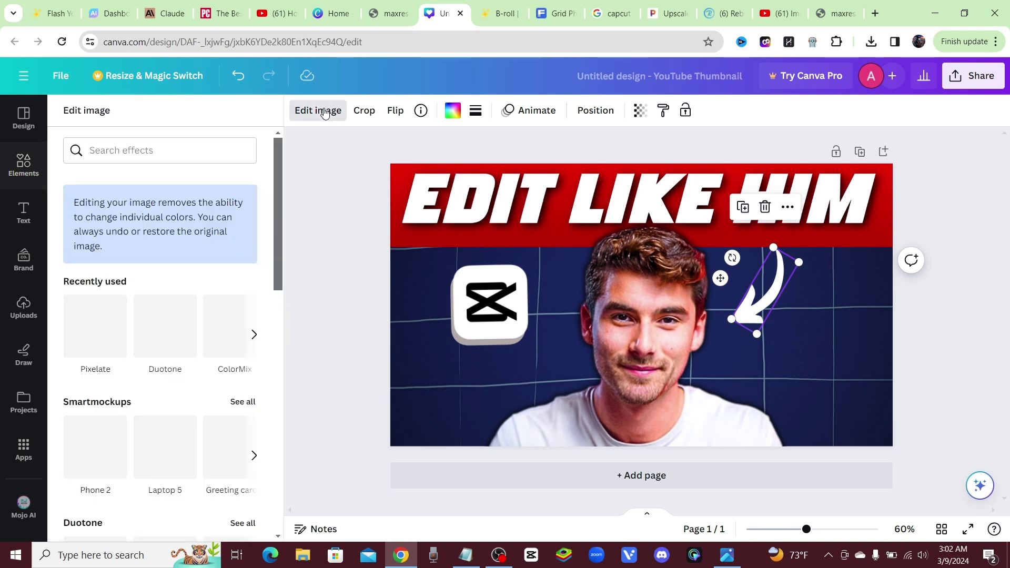
scroll(173, 341, down, 5)
scroll(174, 338, down, 5)
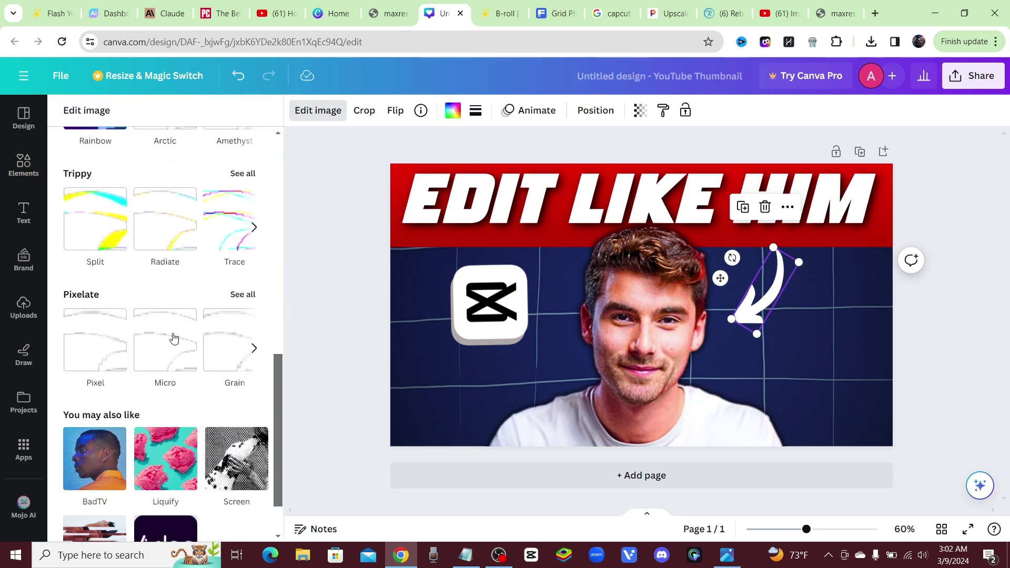
scroll(173, 338, up, 8)
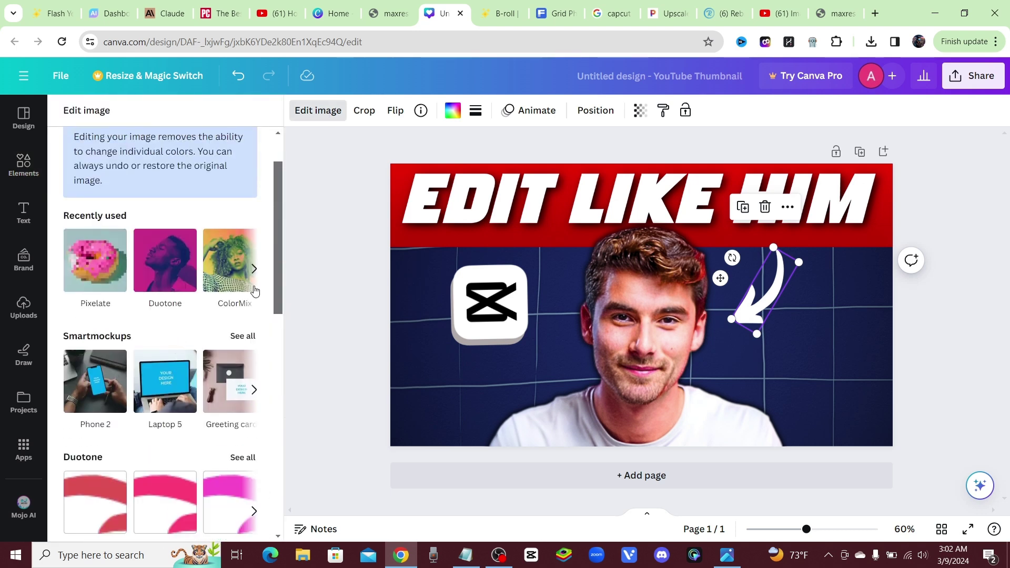
scroll(105, 271, down, 5)
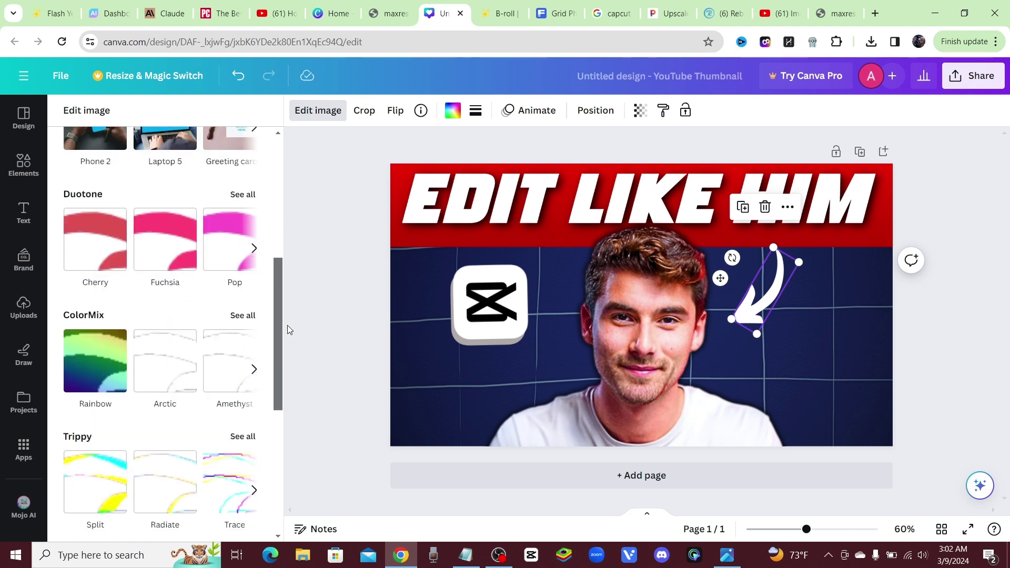
key(Escape)
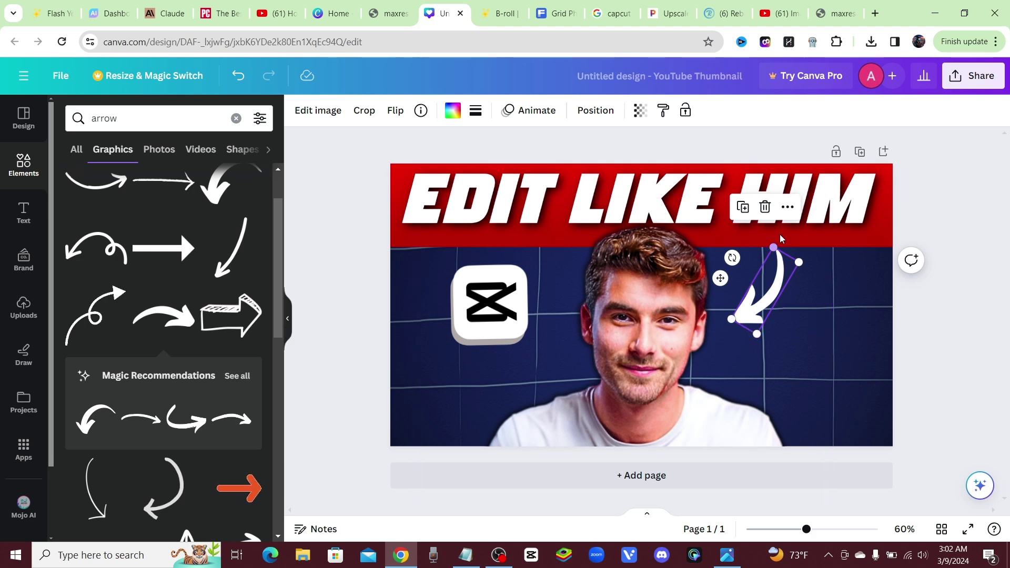
Duplicate the white arrow, recolor the copy black, make it slightly transparent, and offset it just below the original as a shadow.
click(741, 208)
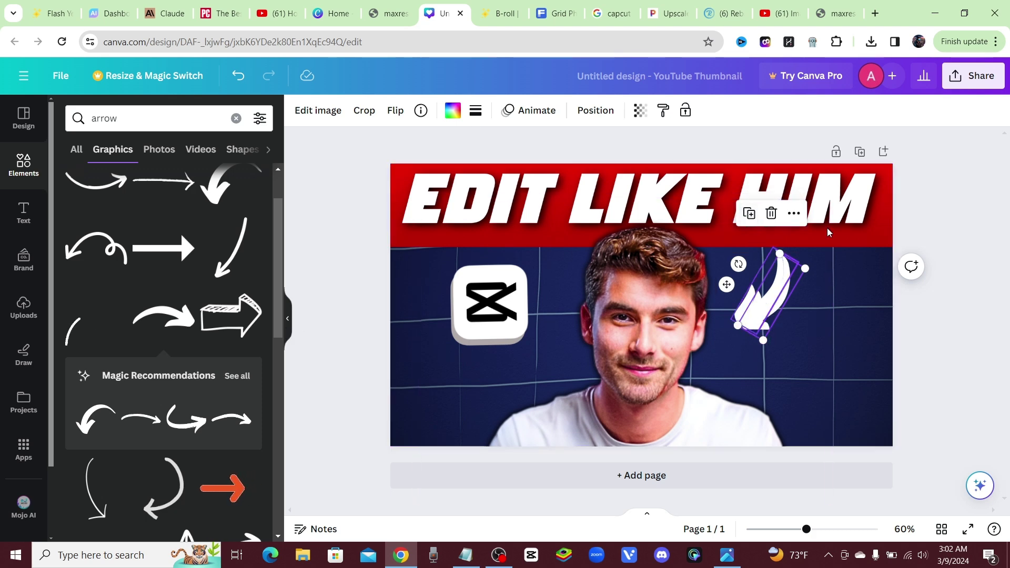
click(452, 113)
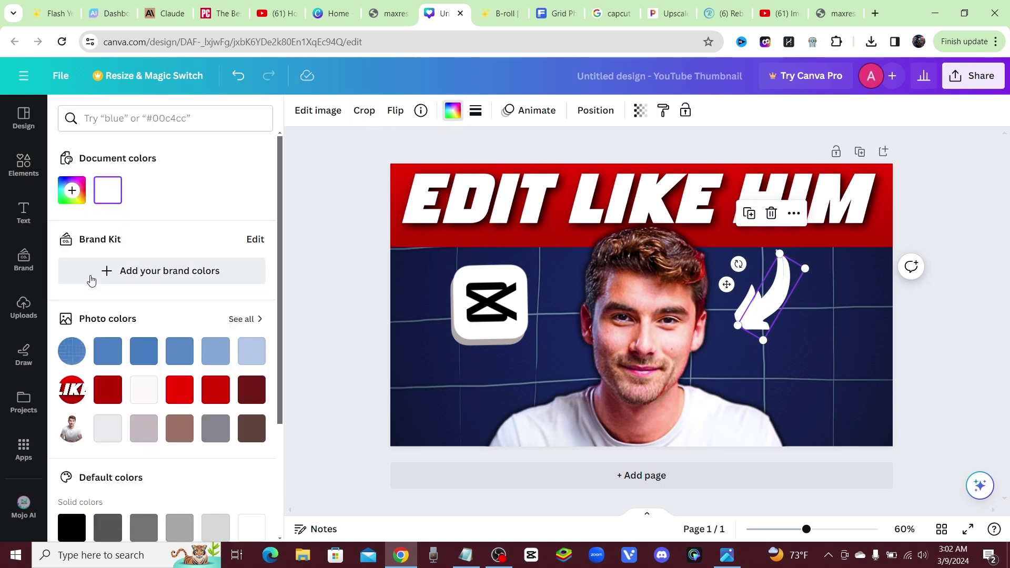
click(71, 527)
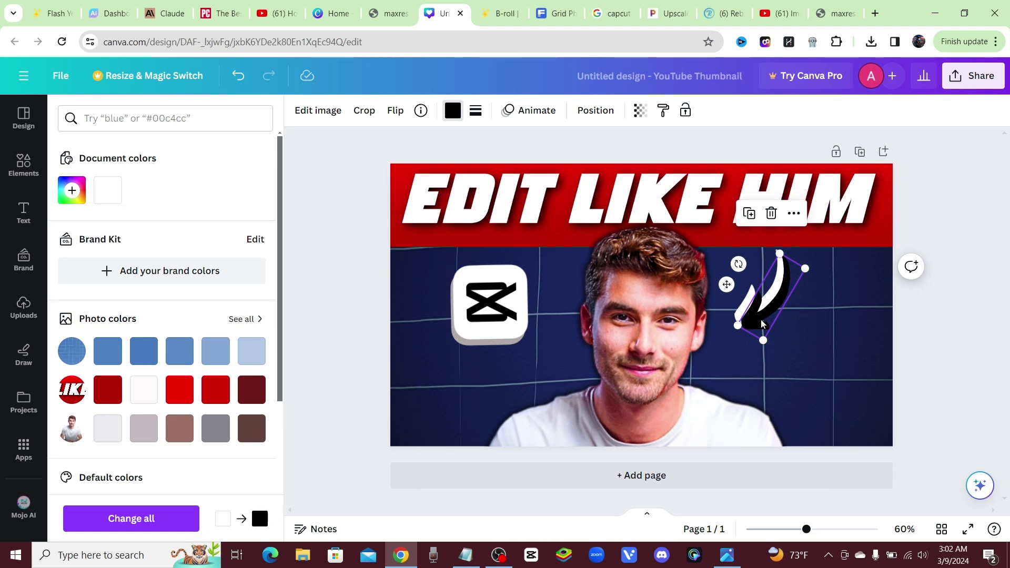
click(639, 111)
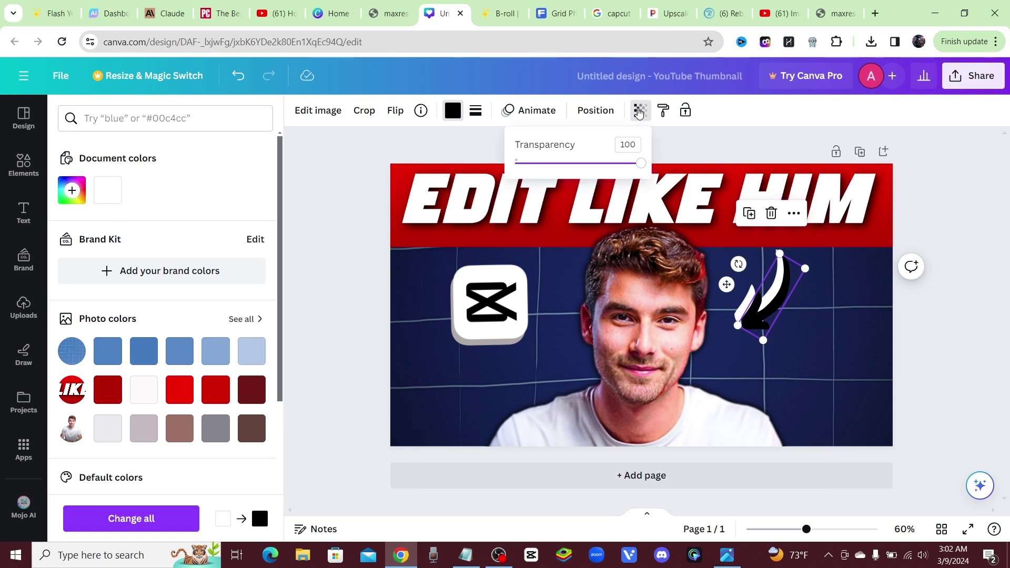
drag(639, 167, 609, 162)
drag(783, 237, 777, 238)
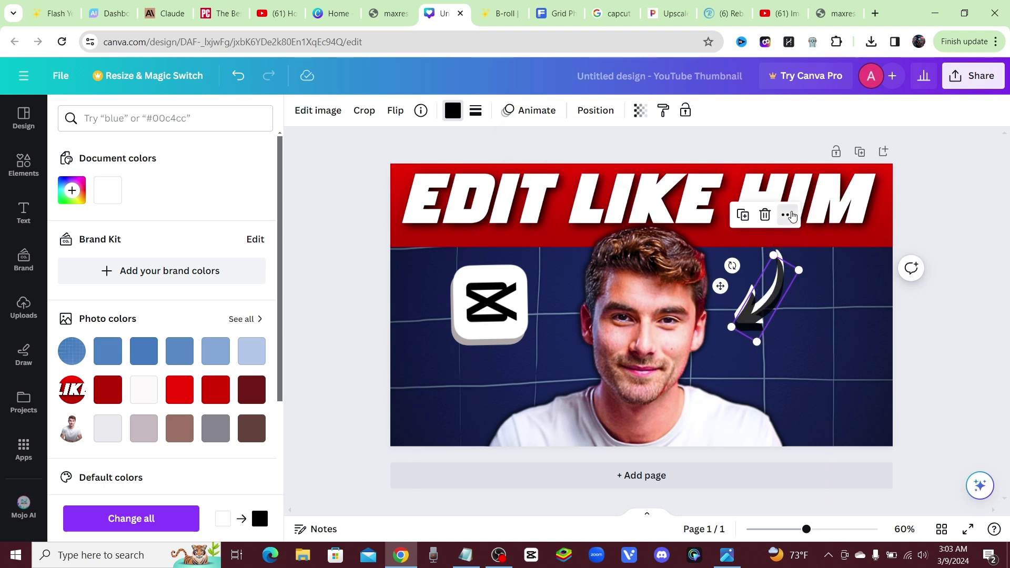
Send the black arrow copy one layer backward behind the white arrow, nudge it slightly upward, and deselect it.
click(787, 215)
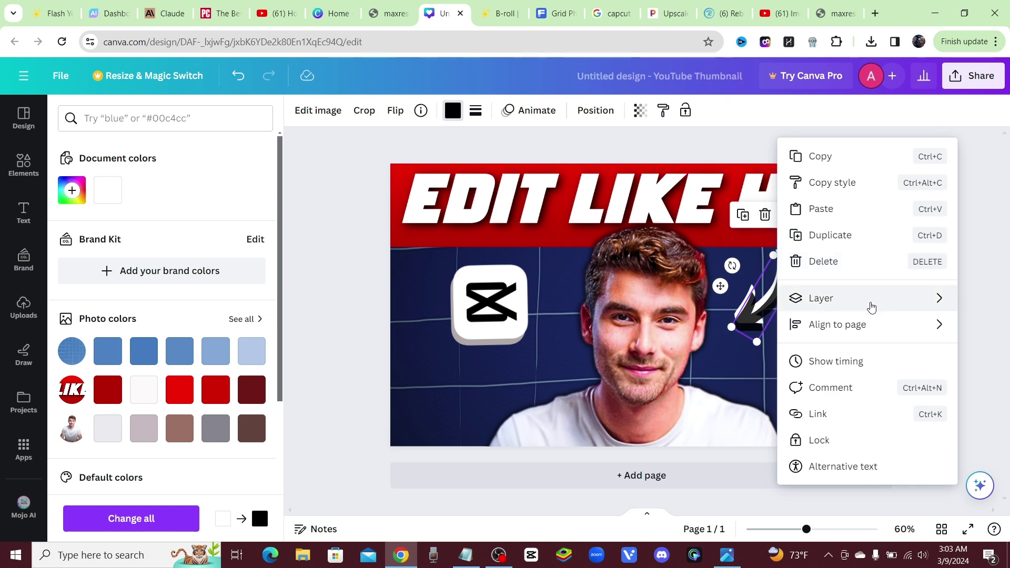
mouse_move(870, 298)
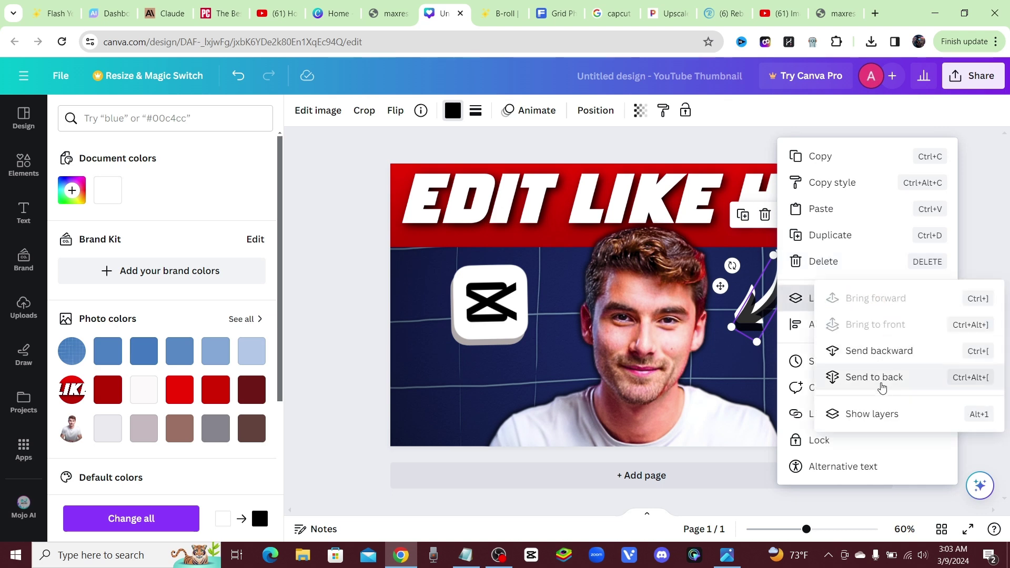
click(888, 353)
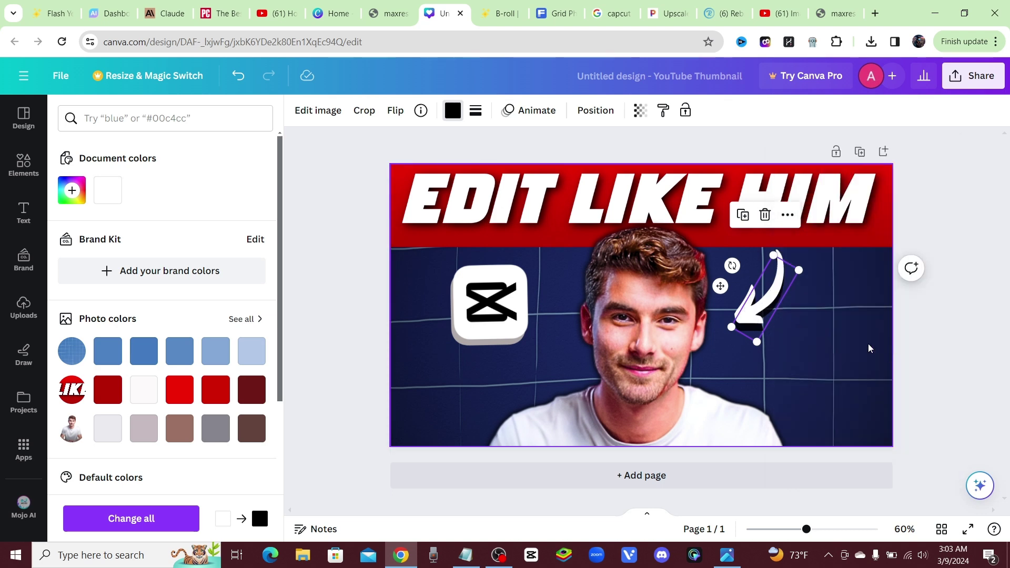
drag(753, 337, 754, 331)
click(898, 301)
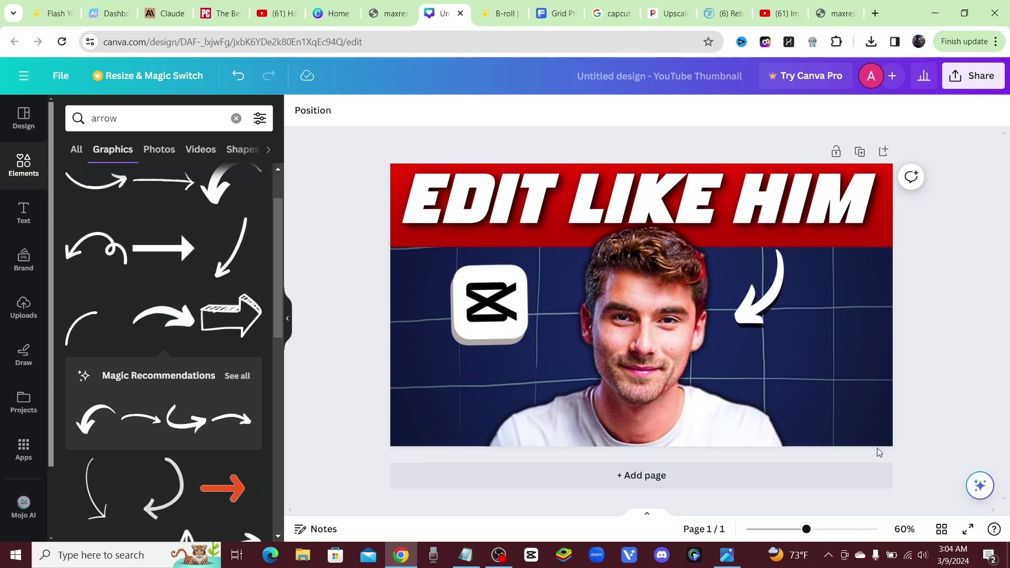
Bring up the reference thumbnail, compare it side by side with the recreated design, and close the extra duplicate image window.
click(735, 562)
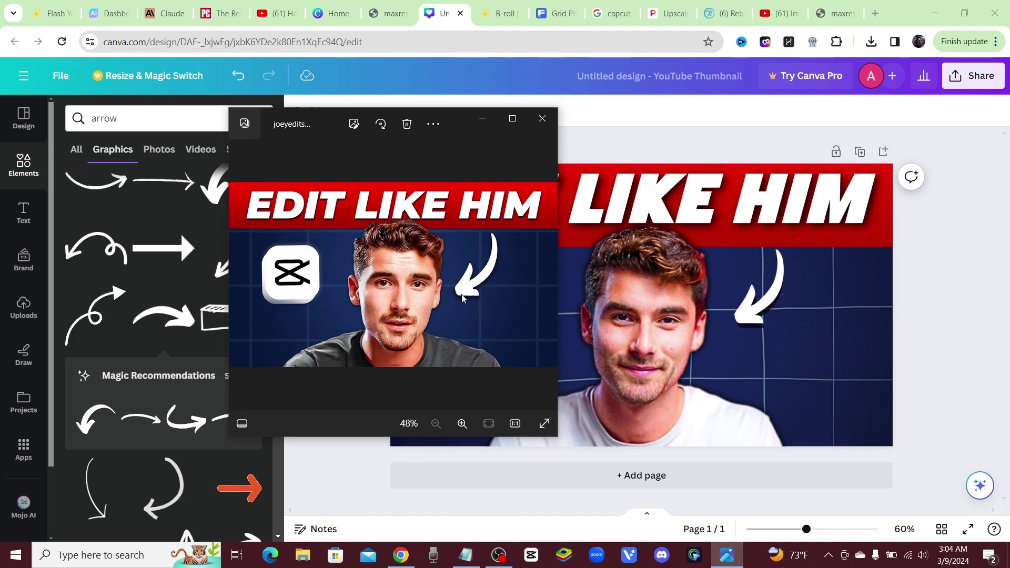
drag(317, 123, 144, 156)
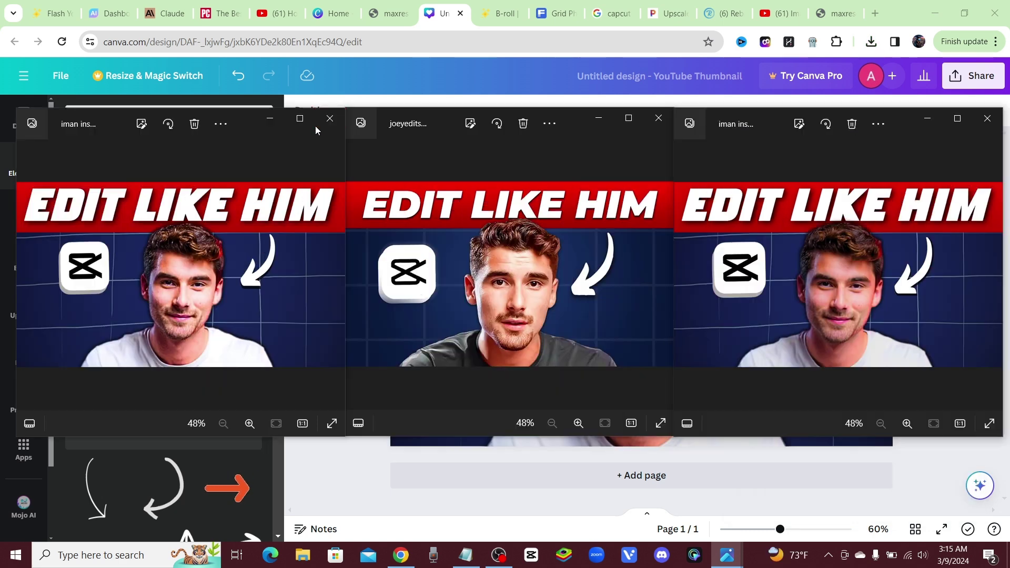
click(328, 122)
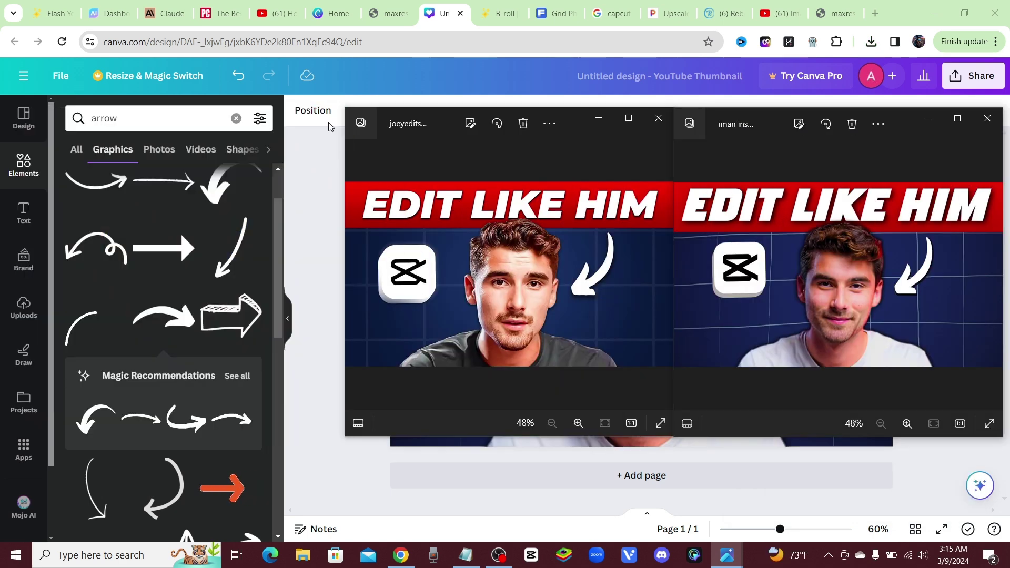